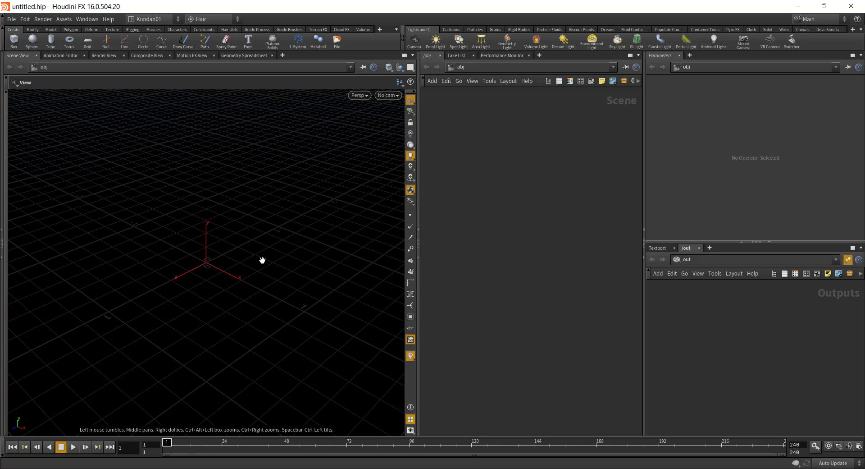
Place a Rubber Toy test geometry at the scene origin.
key(Tab)
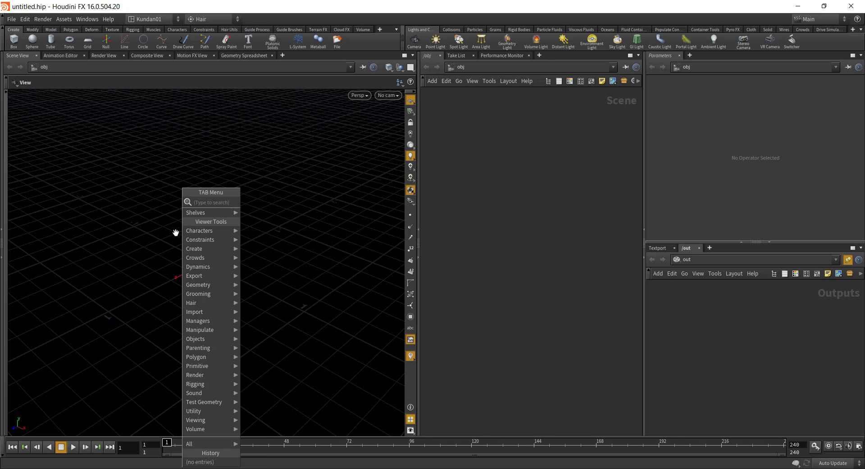
text(tes)
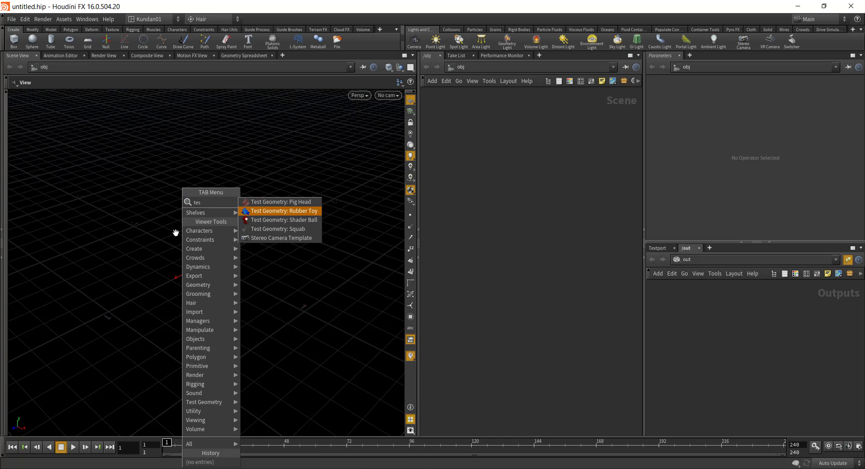
key(Return)
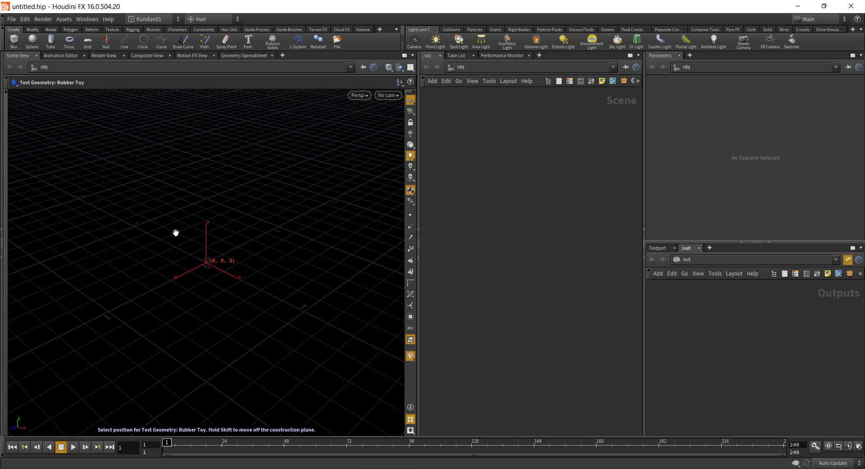
click(170, 262)
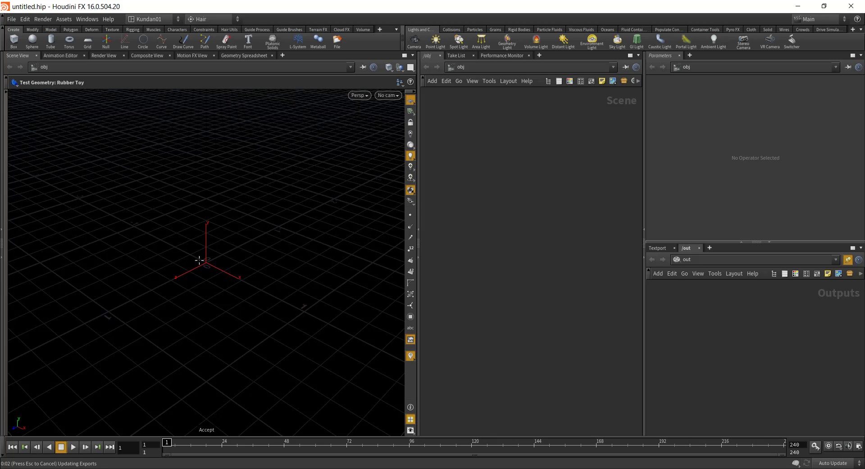
alt+drag(311, 266, 248, 300)
alt+right_drag(248, 300, 216, 270)
alt+drag(217, 270, 181, 270)
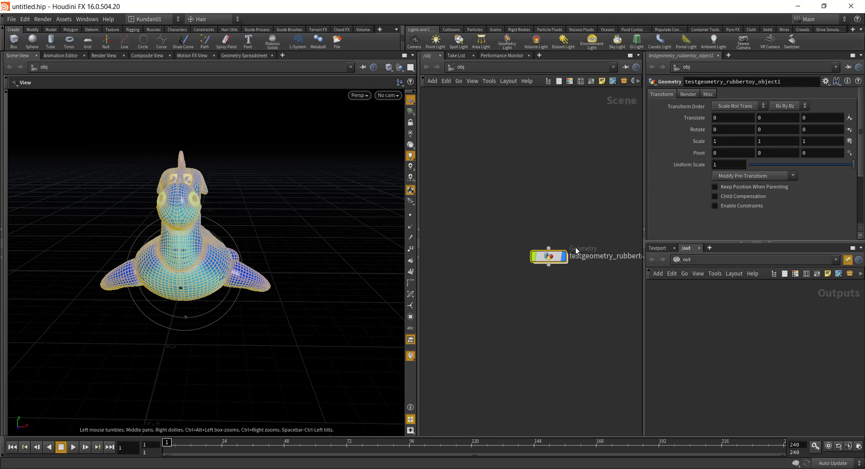
Open the rubber toy object's internal geometry network and reposition the toy node inside it.
drag(550, 257, 501, 174)
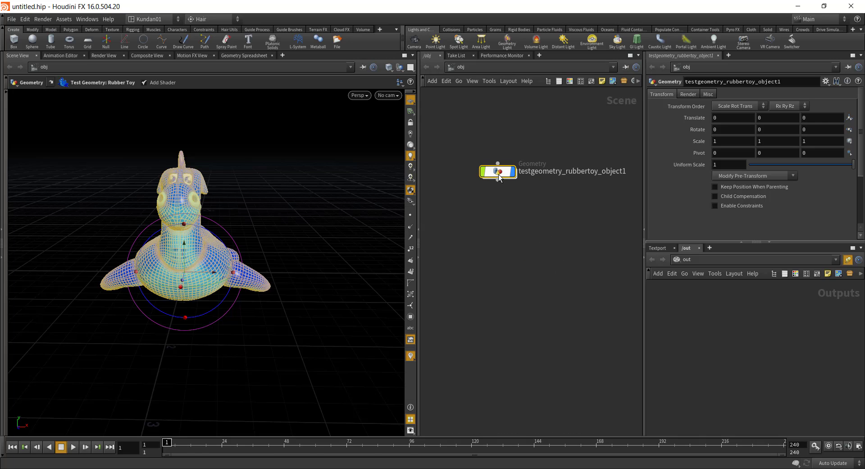
double_click(498, 172)
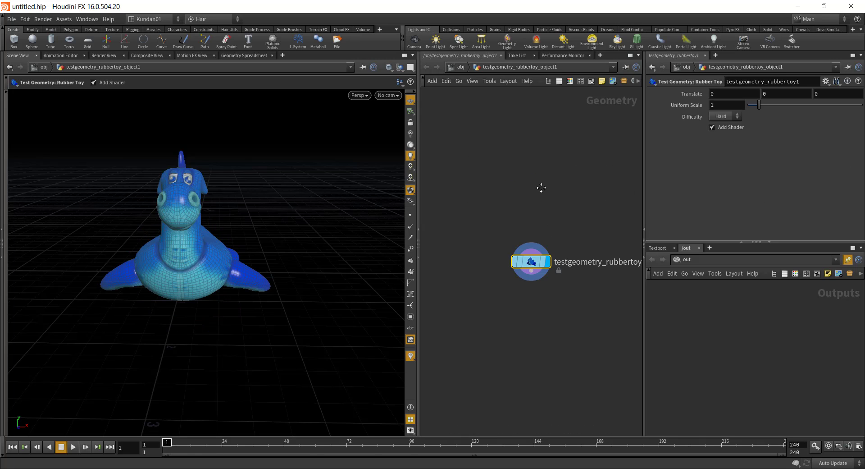
middle_drag(541, 187, 570, 145)
drag(498, 197, 480, 185)
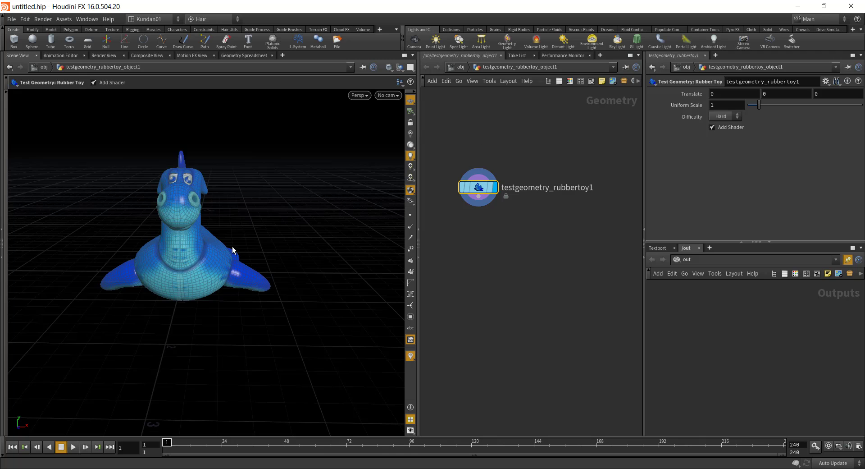
Raise the rubber toy above the ground grid by setting its Y translate to 0.5.
drag(233, 250, 180, 253)
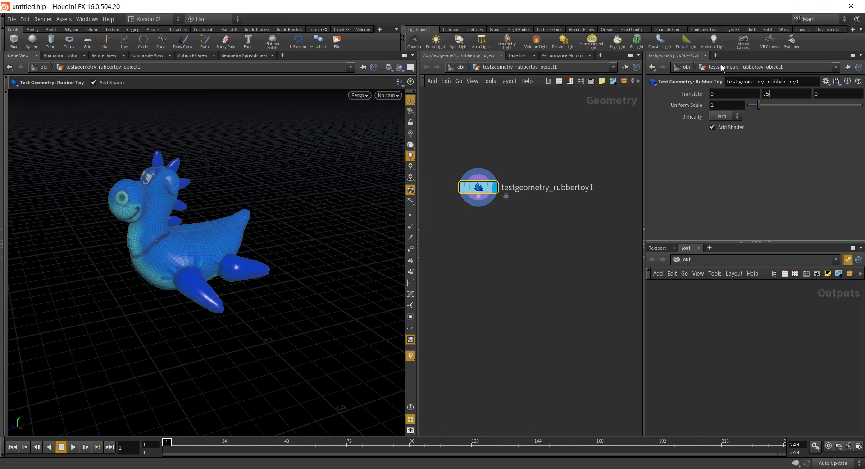
key(Return)
drag(215, 257, 248, 268)
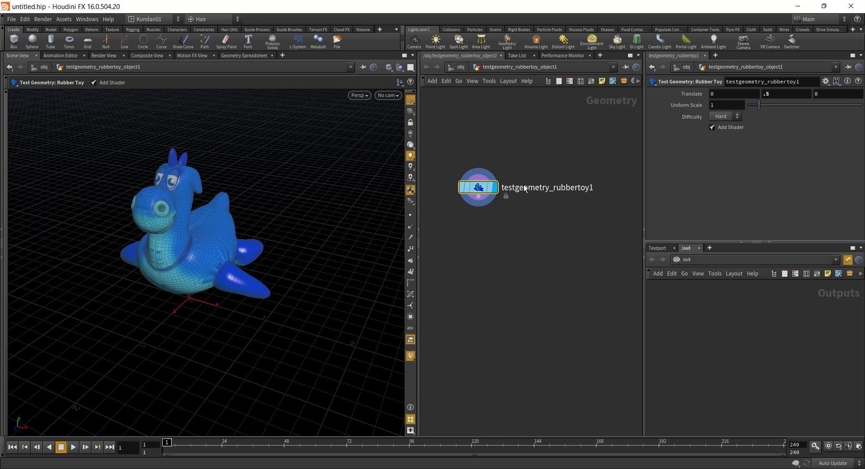
Connect a VDB from Polygons node after the rubber toy node and display its result.
mouse_move(479, 188)
mouse_down()
mouse_move(479, 178)
mouse_move(486, 182)
mouse_up()
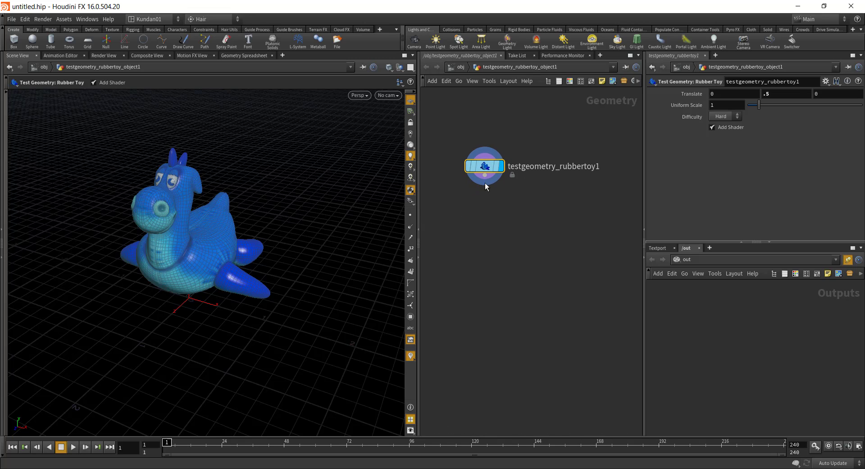
click(485, 176)
click(467, 209)
text(v)
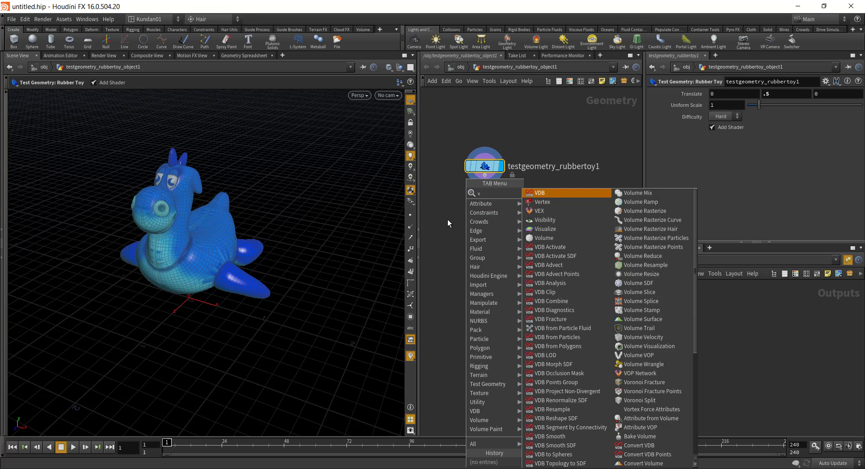
text(dbf)
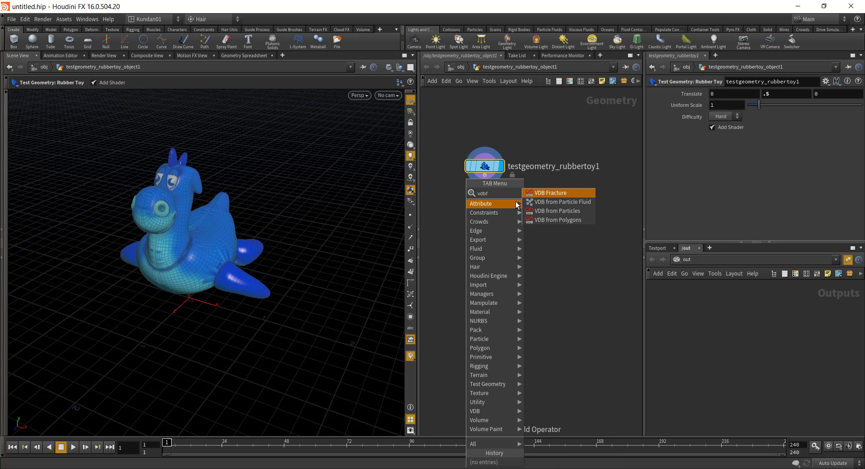
click(566, 220)
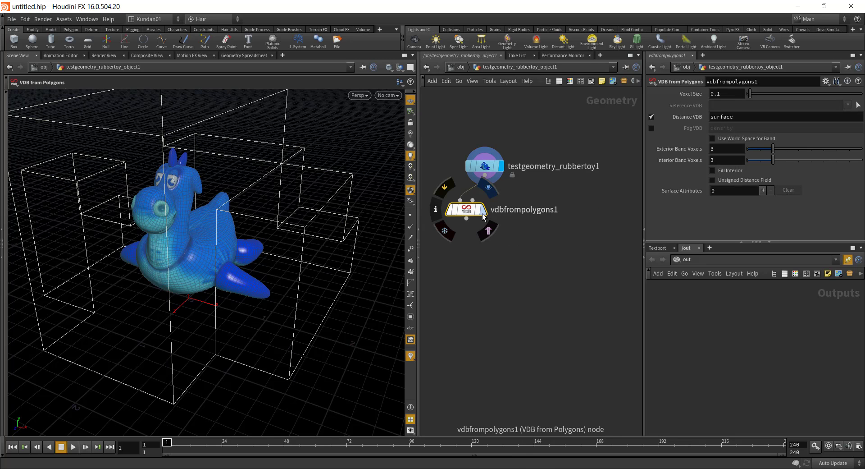
drag(245, 242, 258, 229)
middle_drag(523, 249, 537, 226)
drag(479, 188, 494, 182)
mouse_move(270, 230)
mouse_down()
mouse_move(294, 246)
mouse_move(256, 232)
mouse_up()
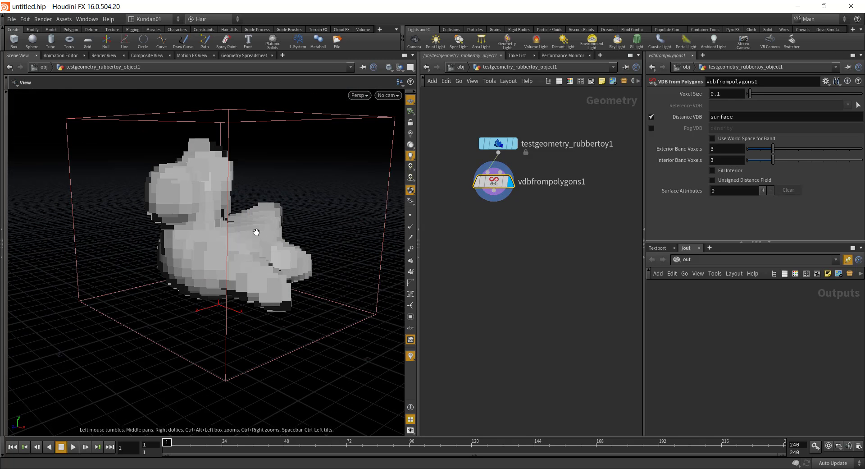
Append a VDB Visualize Tree node after the VDB conversion, display it, and show its leaf nodes as Solid Boxes.
click(510, 186)
click(474, 230)
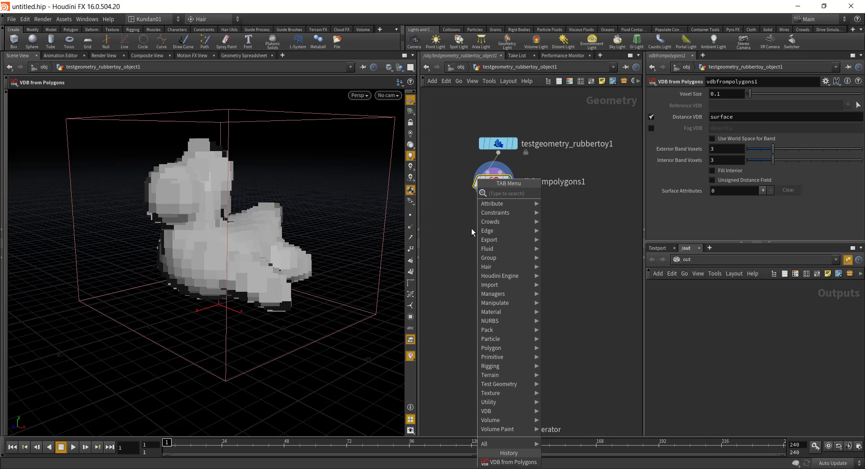
text(vdbv)
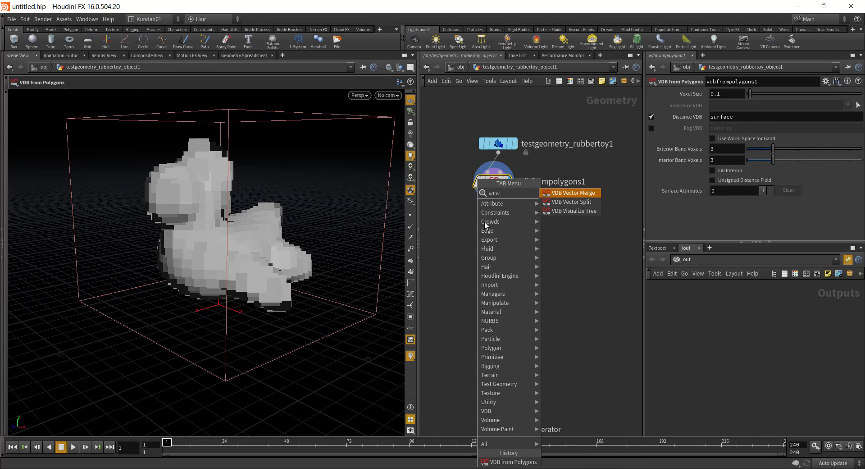
click(556, 211)
drag(490, 225, 507, 224)
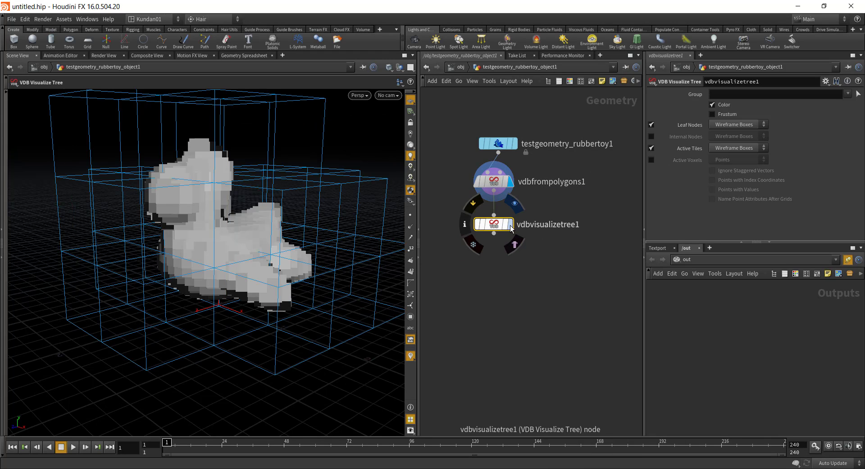
click(511, 224)
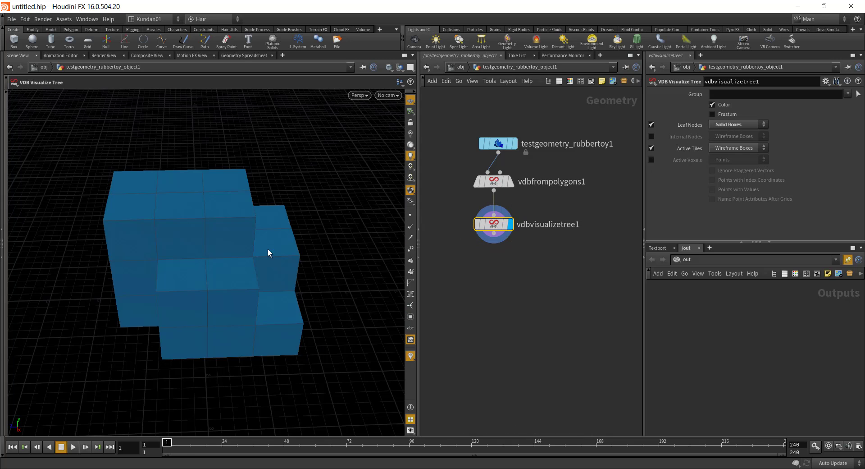
alt+drag(268, 249, 334, 214)
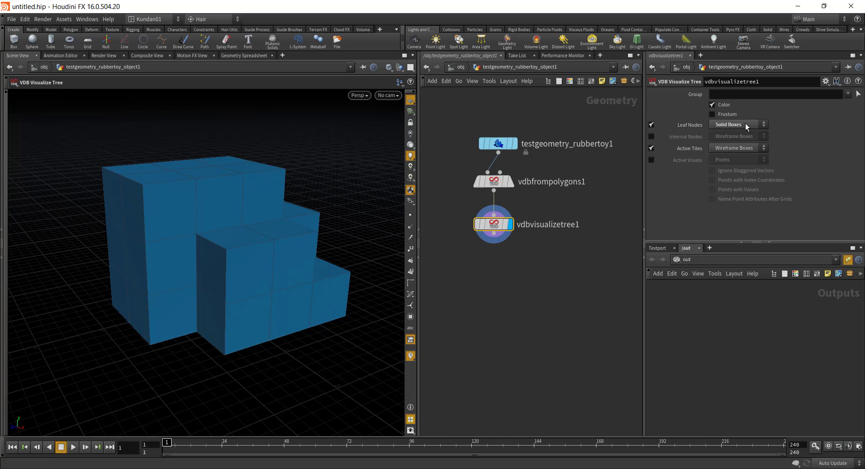
drag(257, 301, 297, 269)
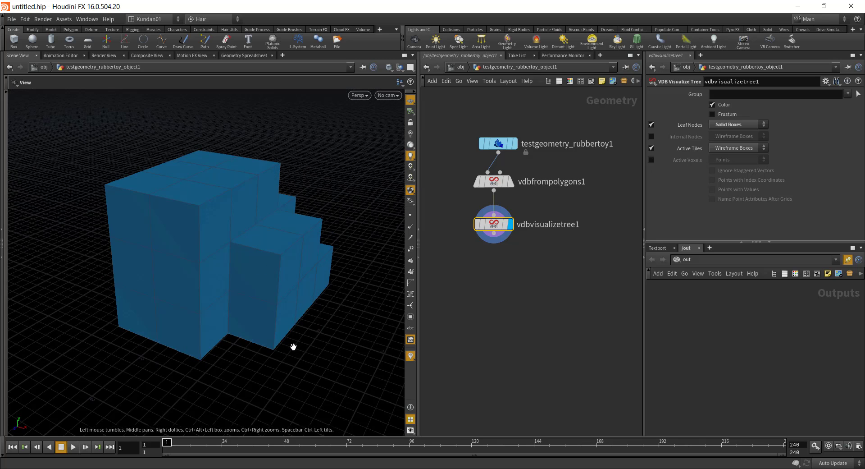
drag(314, 330, 270, 260)
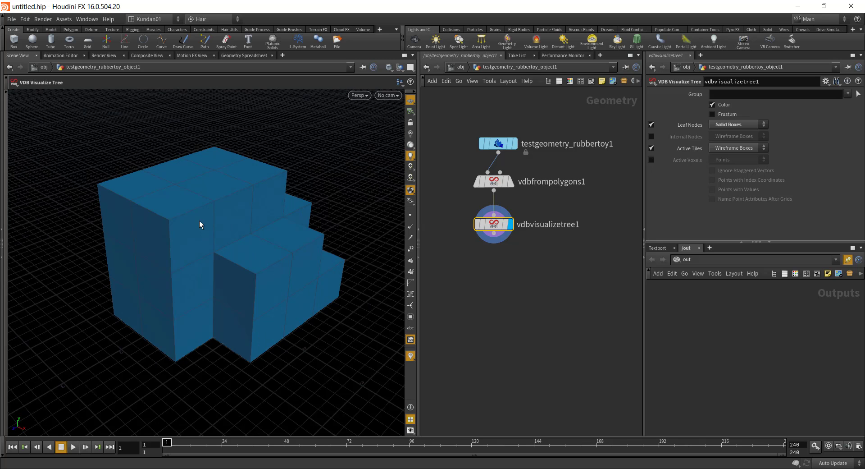
Refine the VDB from Polygons conversion by setting its voxel size to 0.01.
click(496, 182)
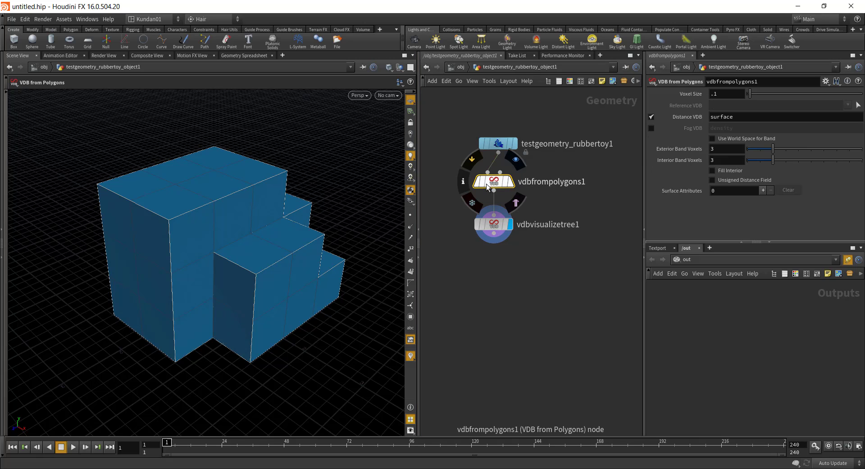
click(731, 95)
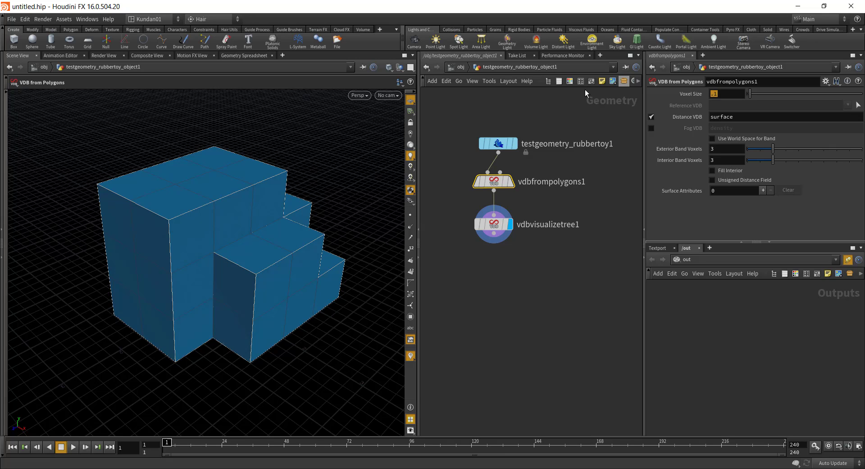
text(.01)
key(Return)
alt+drag(304, 243, 288, 285)
alt+right_drag(255, 285, 267, 274)
alt+drag(266, 273, 218, 231)
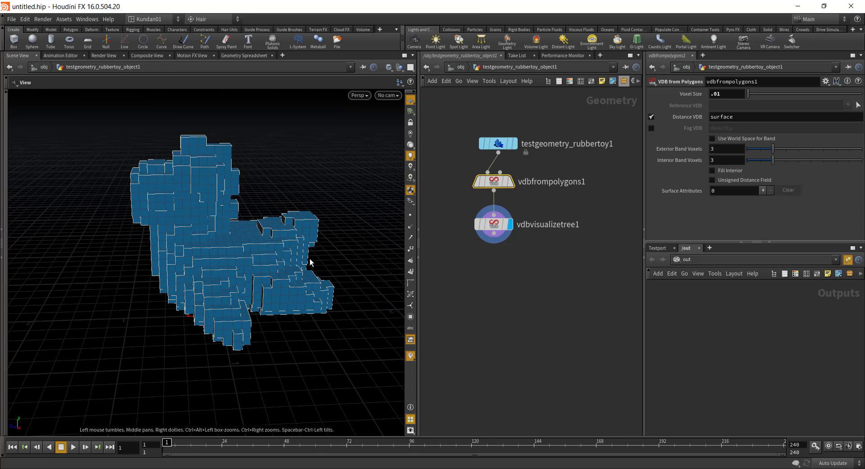
drag(309, 259, 202, 230)
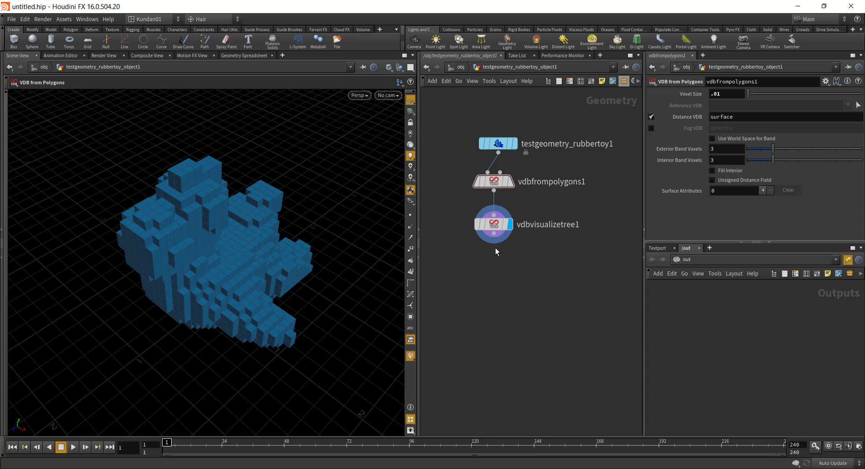
Add a separate, unconnected File node above the VDB node chain.
middle_drag(511, 225, 498, 198)
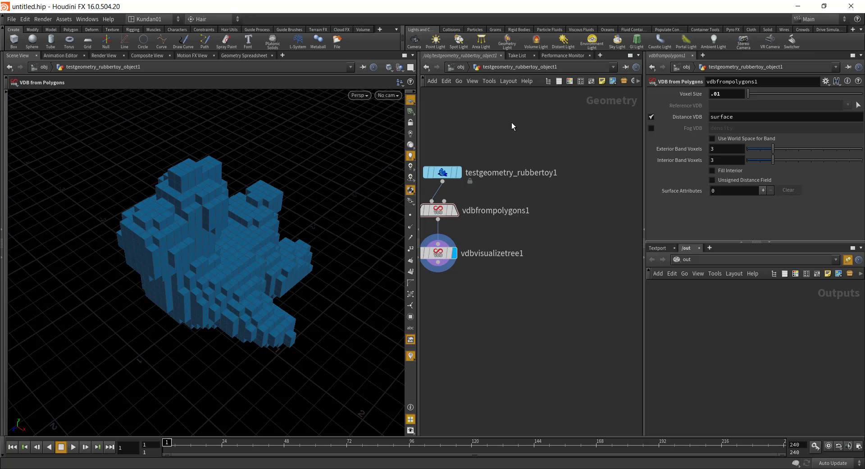
key(Tab)
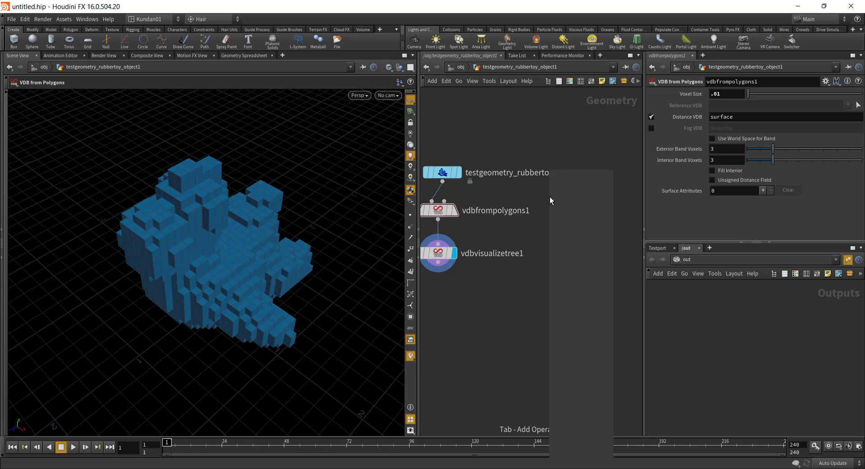
text(file)
key(Return)
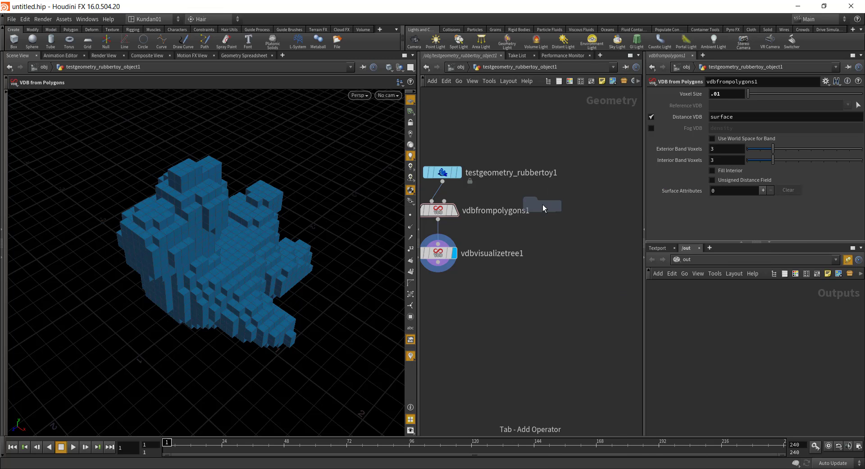
click(551, 138)
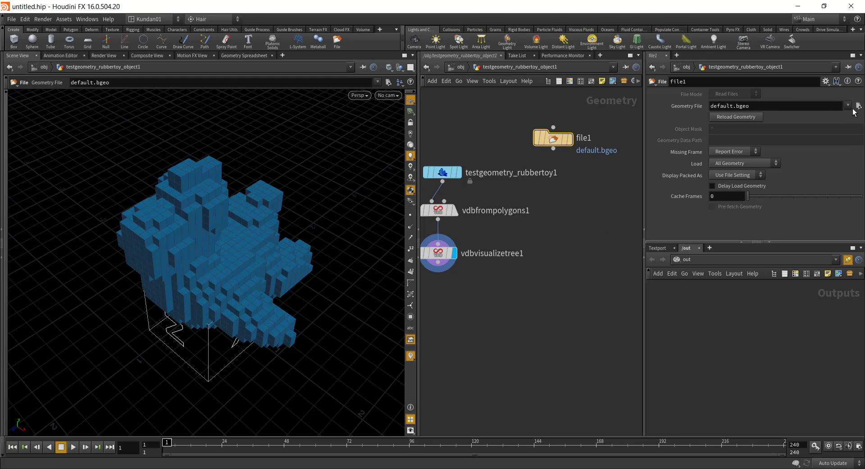
Load MyLego.bgeo from the Desktop folder as the File node's geometry.
click(857, 106)
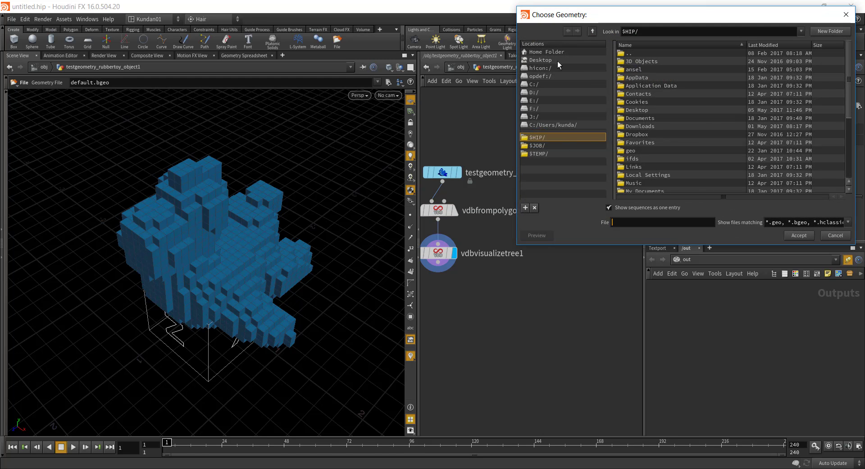
click(545, 59)
click(649, 94)
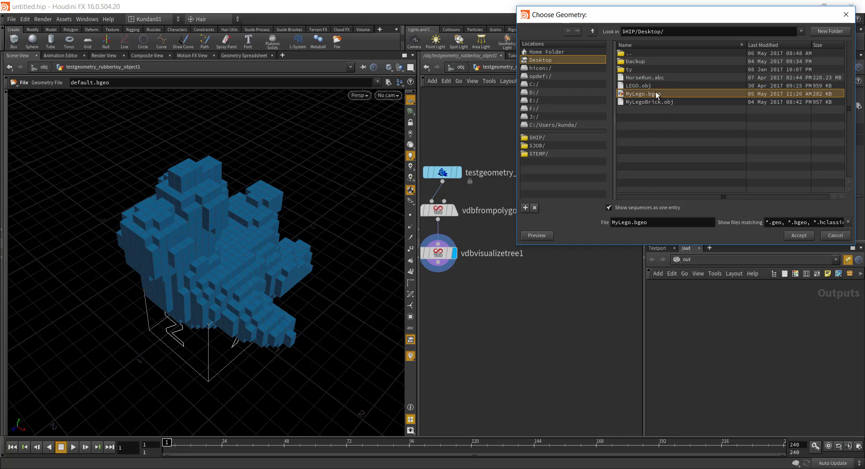
click(805, 239)
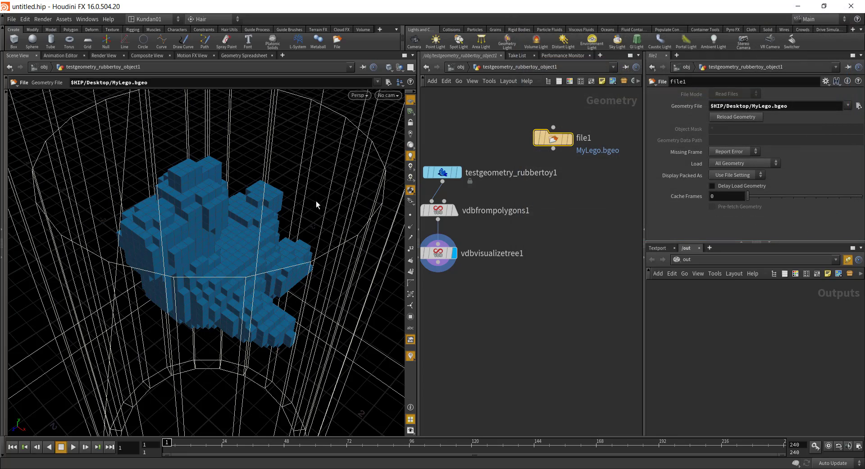
Examine the imported Lego brick from several angles and compare its size with the voxelised rubber toy.
alt+right_drag(333, 250, 211, 281)
scroll(211, 280, down, 6)
alt+drag(212, 263, 253, 270)
scroll(286, 239, up, 4)
mouse_move(253, 271)
right_down()
mouse_move(353, 240)
mouse_move(266, 266)
right_up()
drag(265, 265, 269, 212)
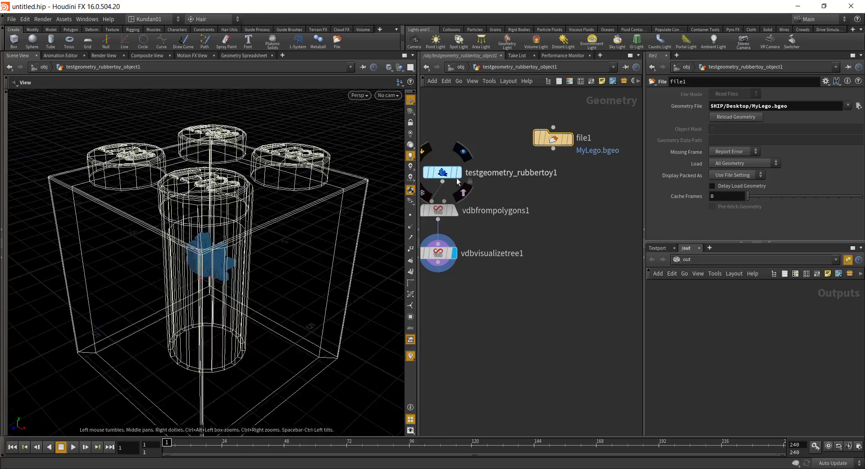
click(569, 138)
drag(260, 259, 271, 222)
middle_drag(498, 252, 534, 224)
click(496, 226)
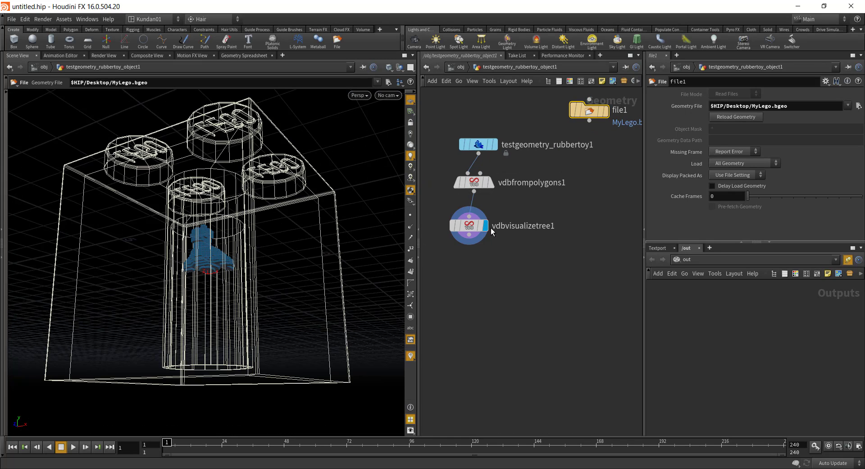
Inspect the individual voxel blocks of the rubber toy up close, with and without the Lego brick's wireframe shown around them.
drag(475, 230, 471, 229)
click(470, 230)
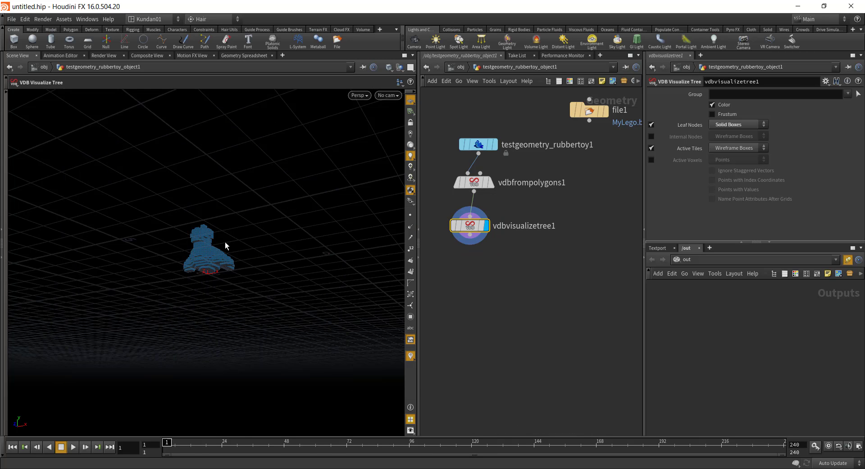
alt+drag(225, 244, 179, 284)
alt+right_drag(179, 284, 239, 276)
alt+drag(239, 276, 205, 301)
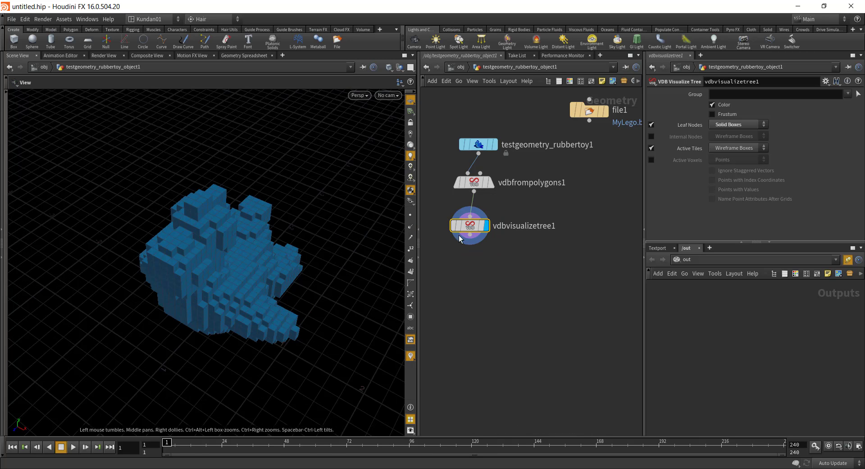
click(592, 110)
key(Escape)
middle_drag(206, 284, 195, 259)
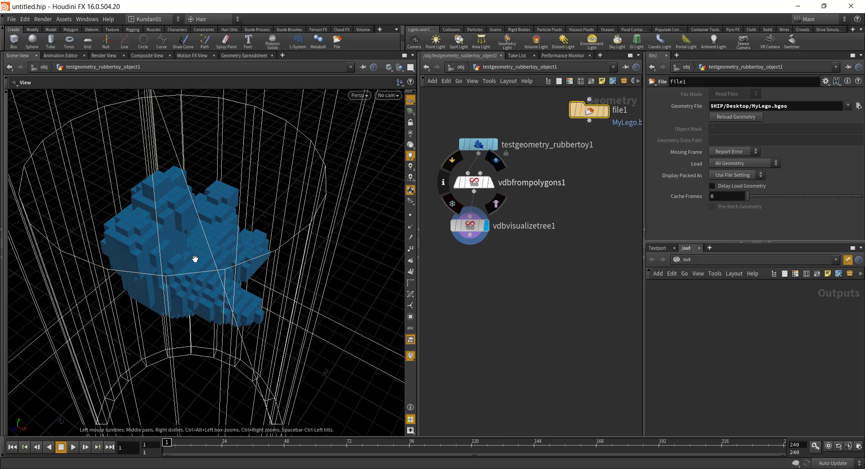
alt+right_drag(281, 265, 201, 293)
alt+drag(200, 267, 208, 238)
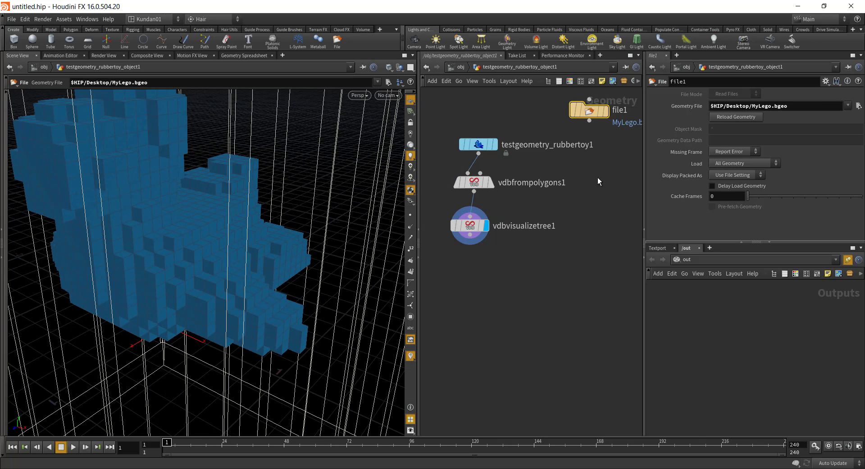
click(471, 226)
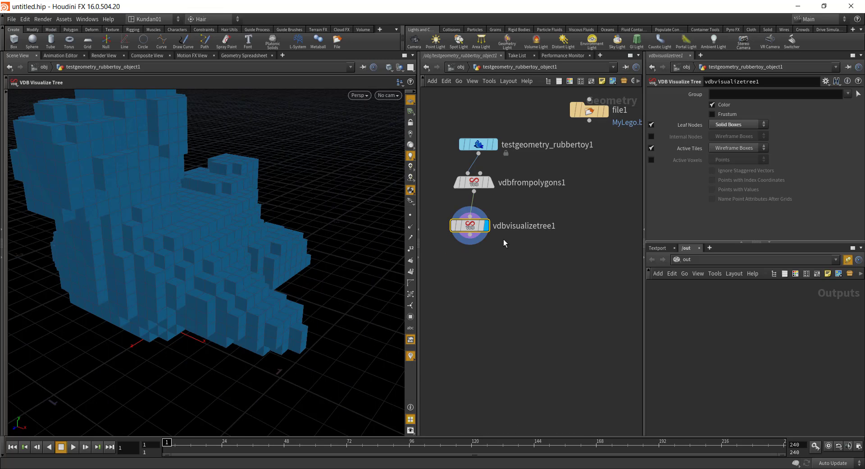
Append an Assemble node to the VDB Visualize Tree node.
drag(470, 226, 478, 220)
click(475, 237)
key(Tab)
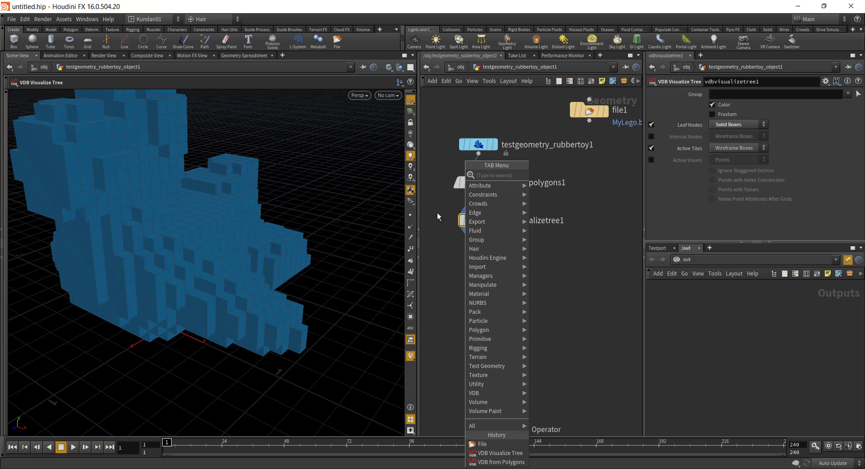
text(asse)
key(Return)
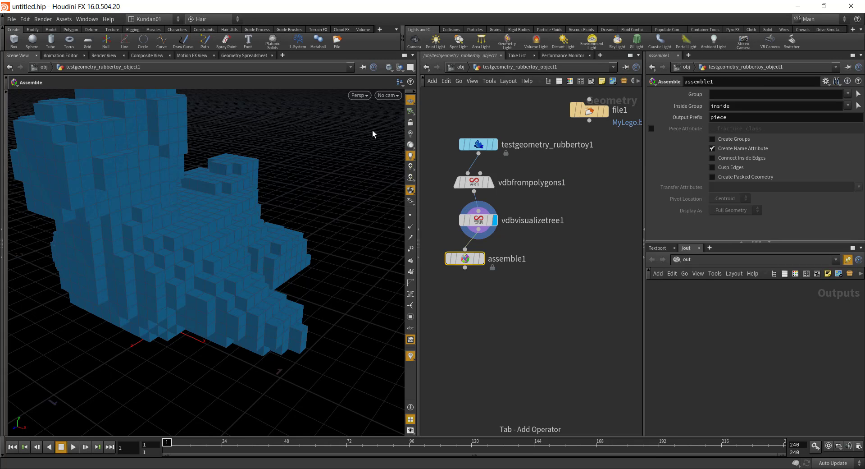
Align the Assemble node under the VDB chain, display its output and enable Create Packed Geometry.
drag(468, 268, 499, 264)
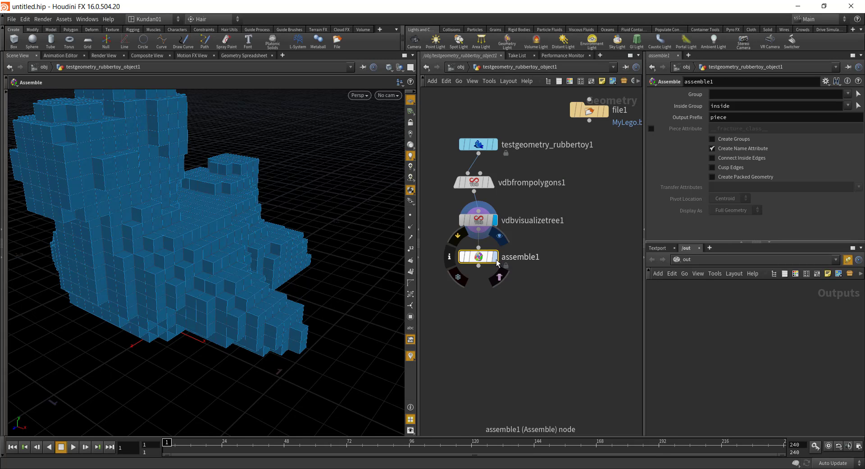
click(496, 257)
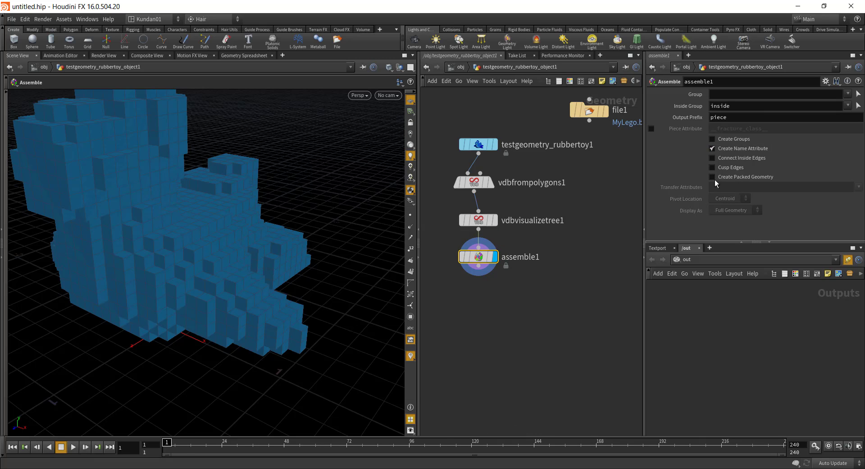
click(734, 177)
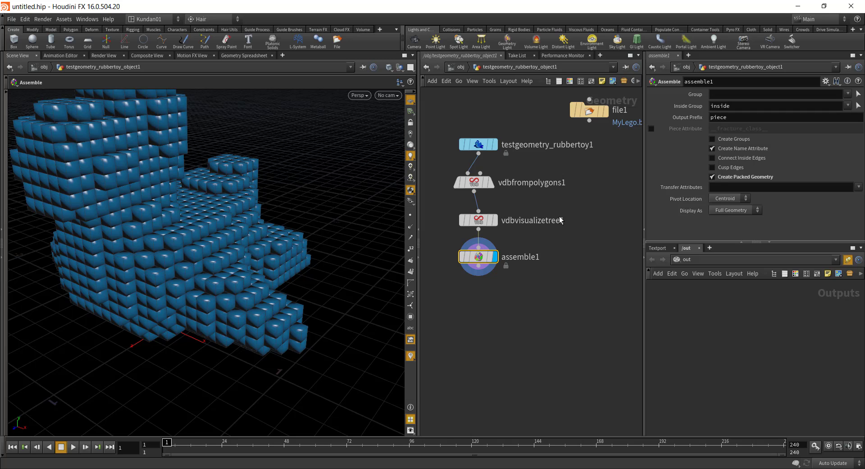
Lay out the network and add a Copy Stamp node below the Assemble node.
key(l)
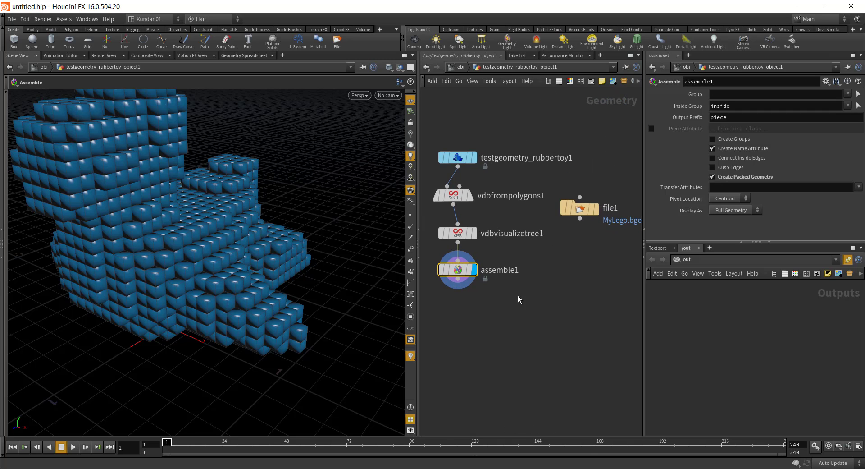
key(Tab)
text(cop)
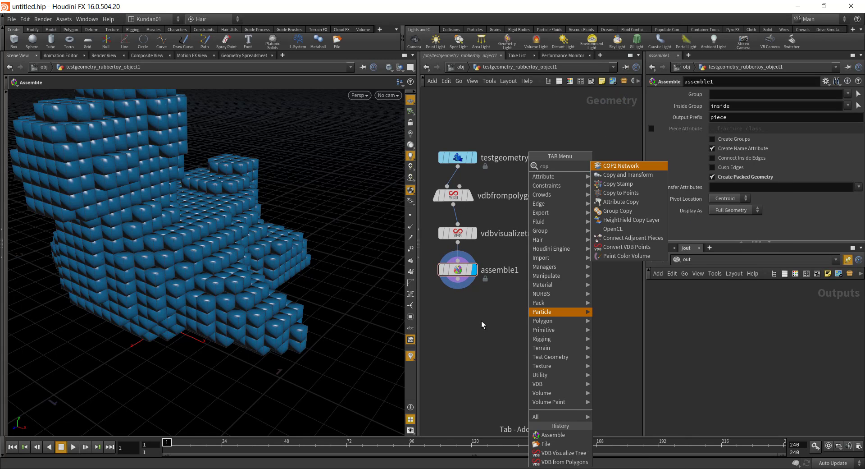
click(633, 174)
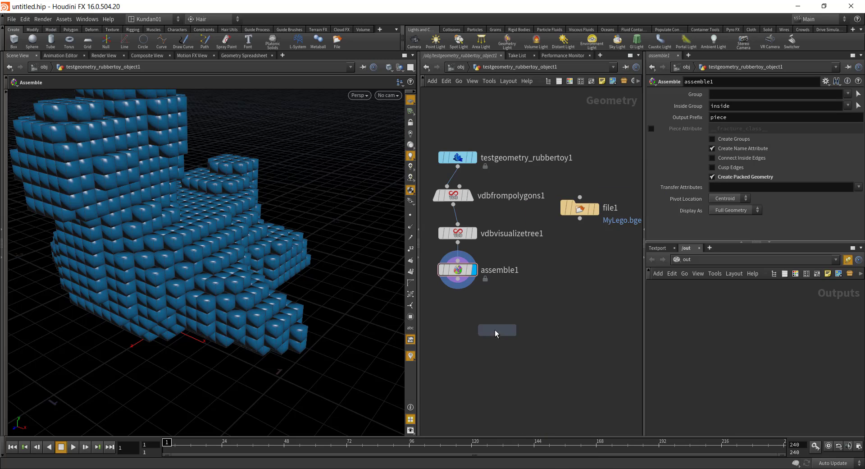
click(525, 333)
Connect the Assemble node to the Copy Stamp node's template input and the Lego File node to its source input.
click(457, 281)
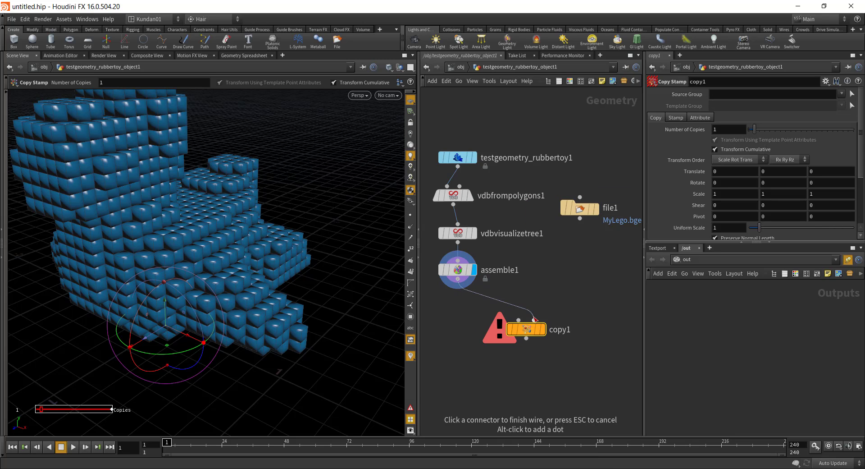
click(534, 320)
click(518, 320)
click(576, 236)
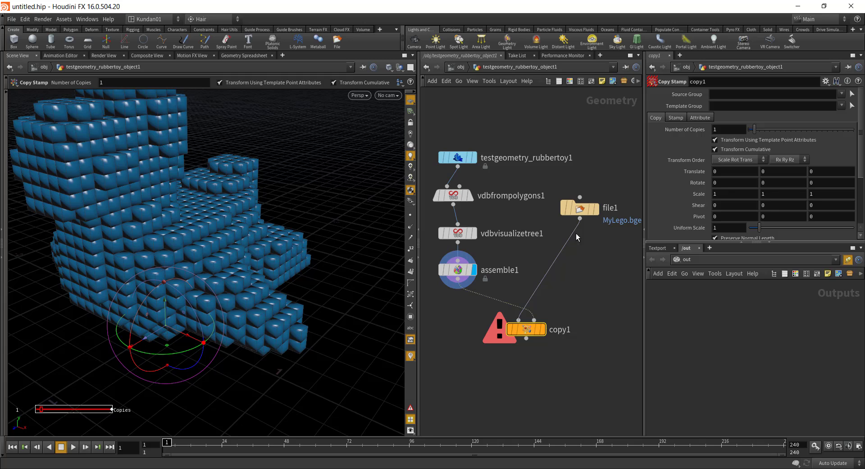
Display the Copy Stamp node's output with Pack Geometry Before Copying enabled.
click(543, 329)
key(Escape)
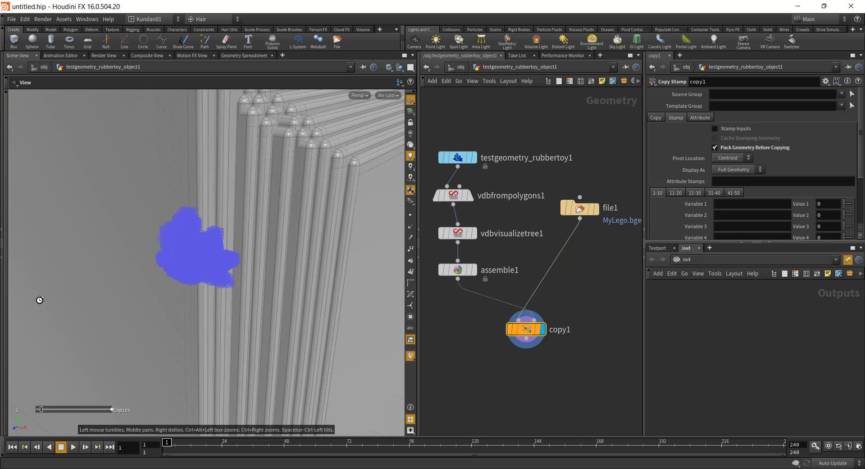
alt+right_drag(331, 215, 95, 265)
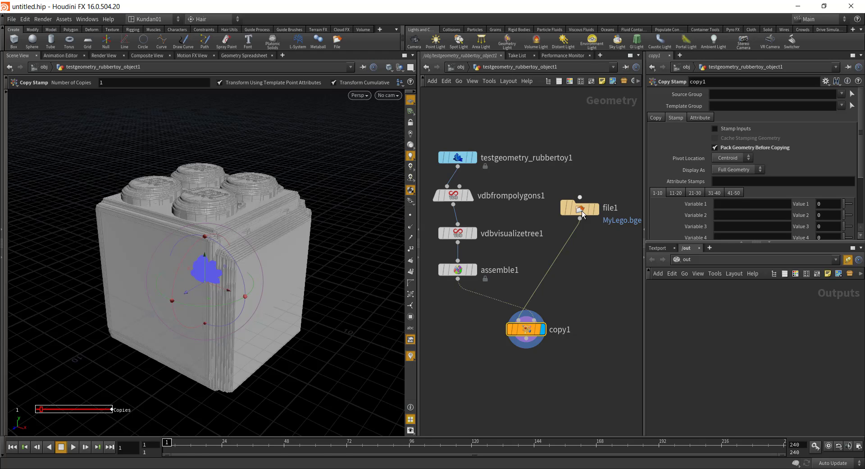
Insert a Transform node between the Lego File node and the Copy Stamp node.
click(581, 210)
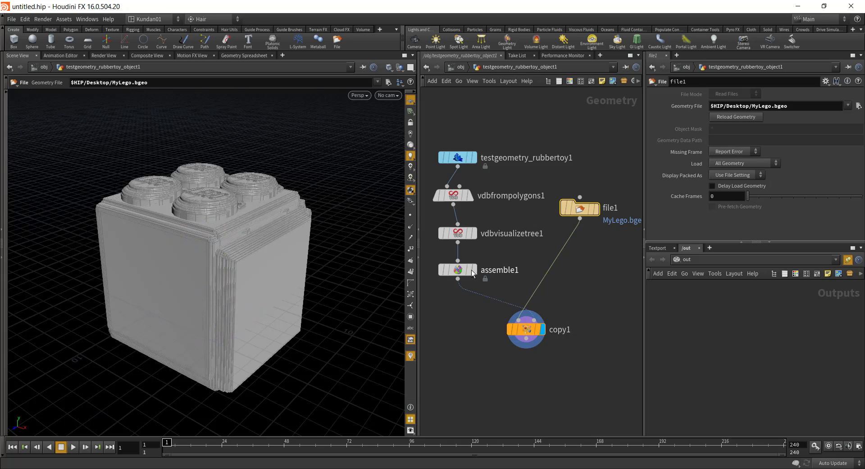
click(580, 261)
key(Tab)
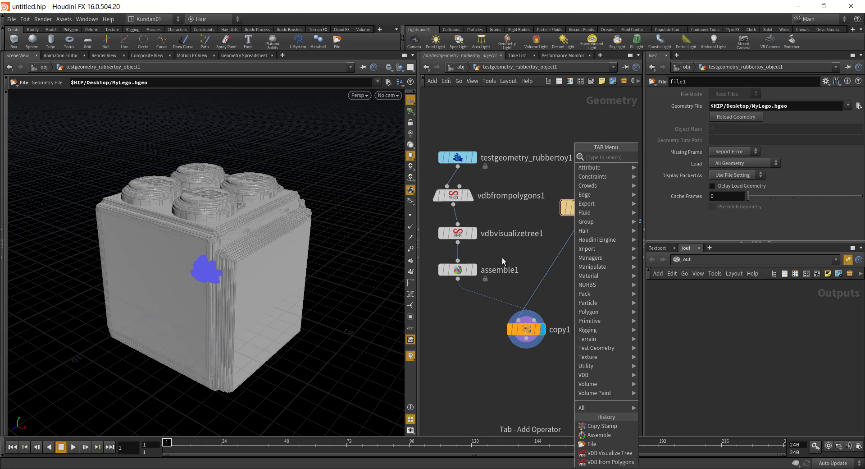
text(transform)
key(Return)
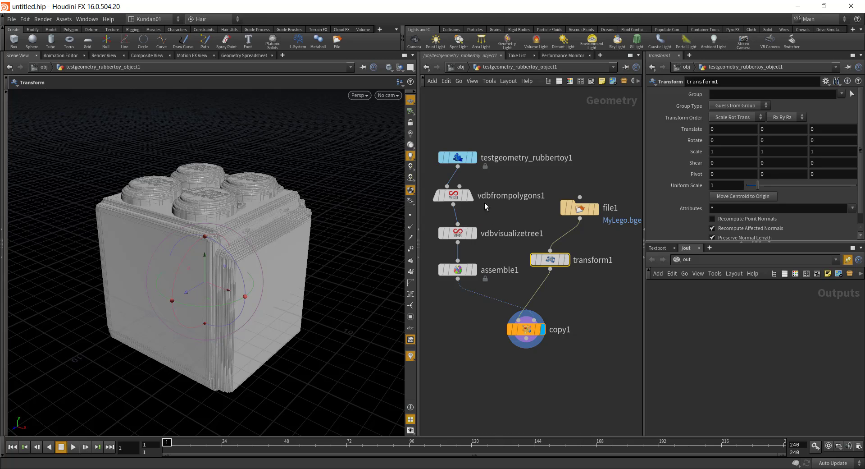
Set the Transform node's uniform scale to .01, matching the voxel size of VDB from Polygons.
click(447, 194)
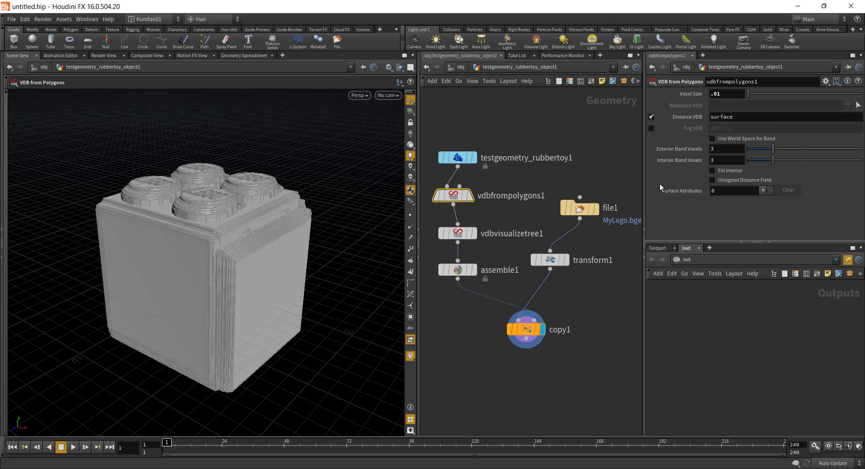
click(547, 259)
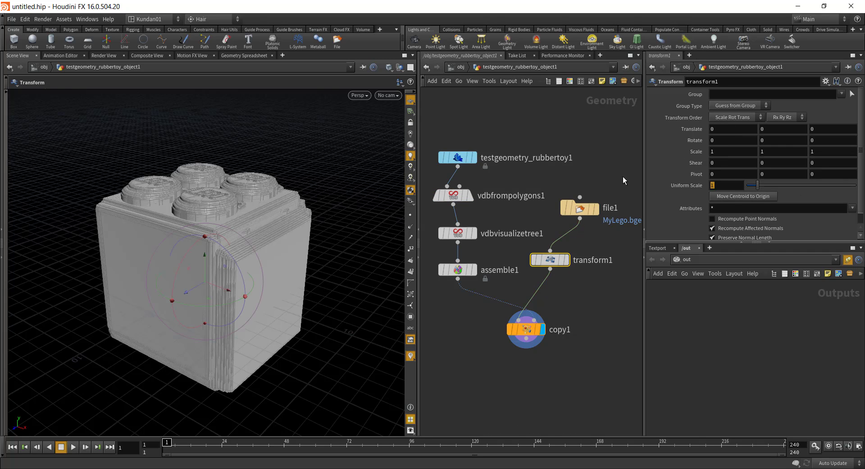
text(.01)
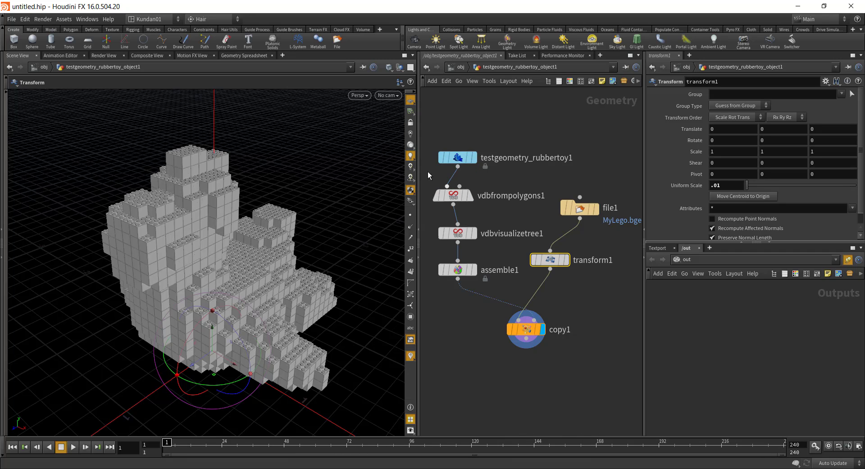
Set the voxel size of the VDB from Polygons node to .05.
click(456, 199)
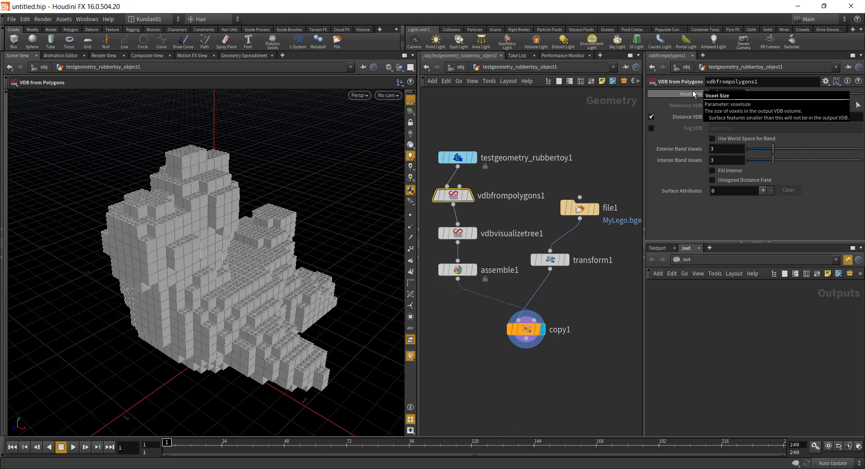
text(.05)
key(Return)
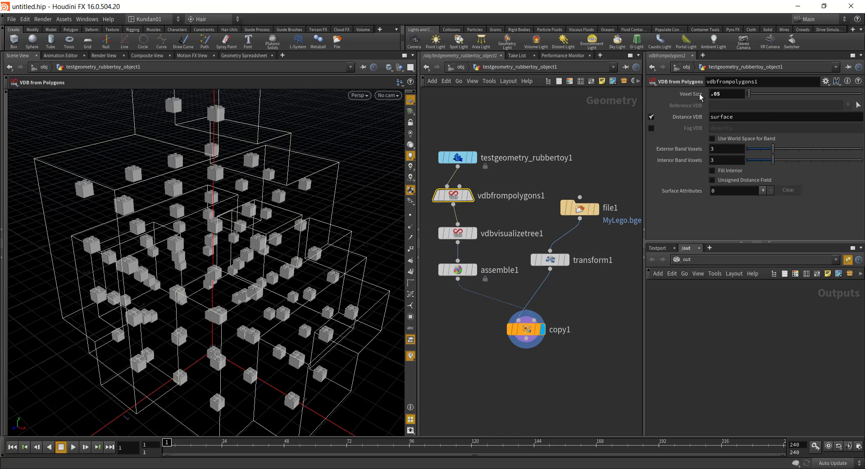
Link the Transform node's uniform scale to the voxel size of VDB from Polygons with a relative reference.
right_click(737, 94)
right_click(737, 94)
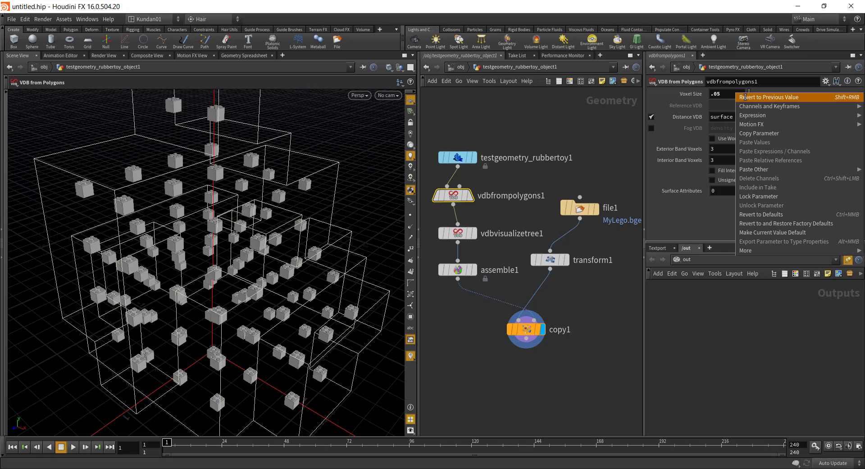
click(763, 134)
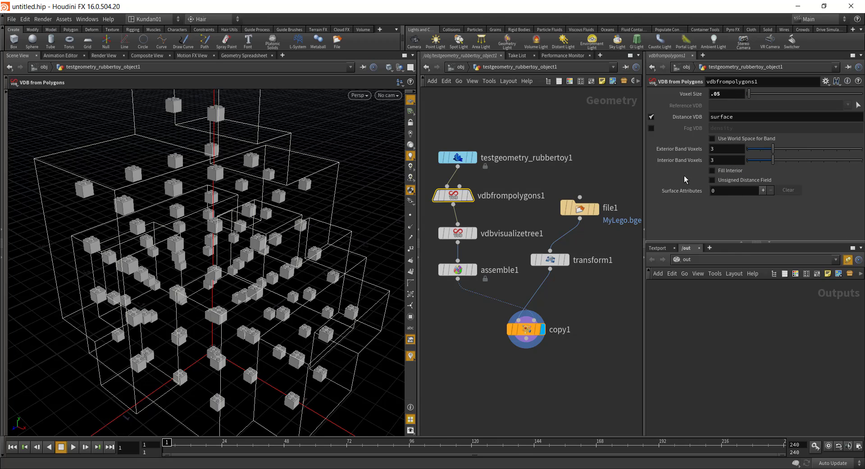
drag(554, 263, 557, 263)
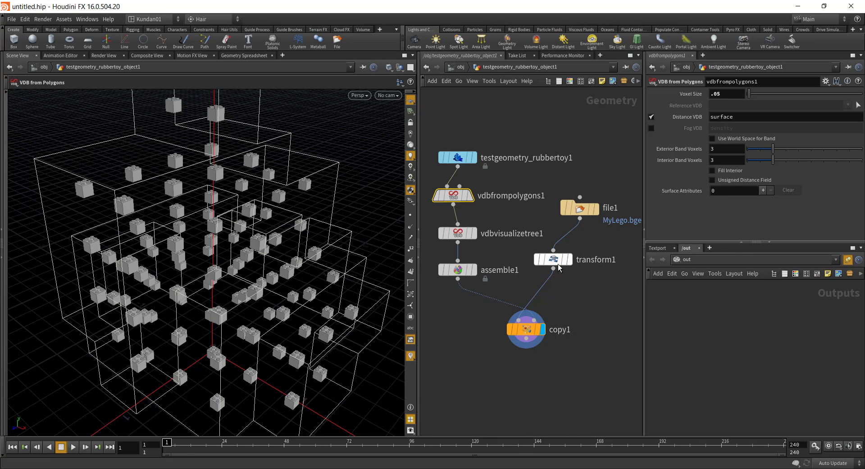
click(556, 263)
right_click(734, 186)
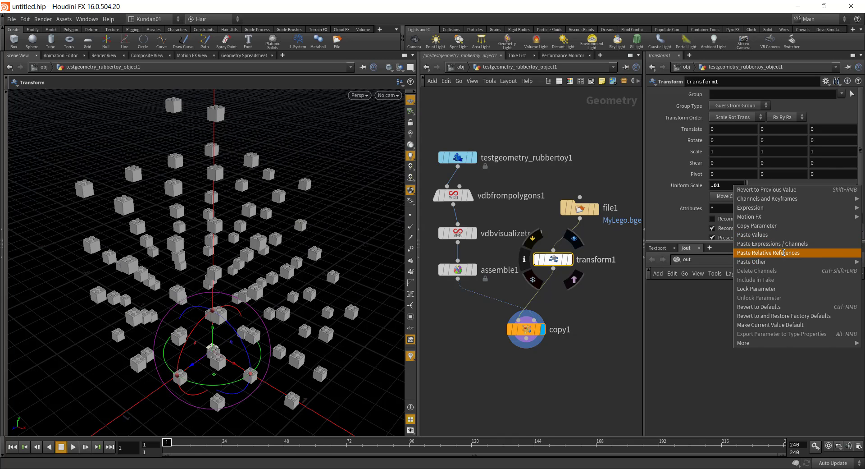
click(784, 252)
click(584, 344)
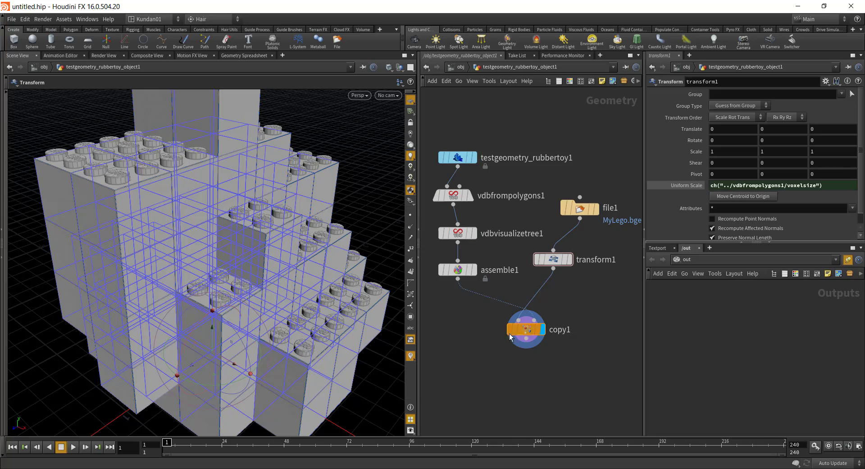
Look over the copied bricks and set the voxel size of VDB from Polygons to .03.
click(527, 331)
alt+drag(230, 257, 233, 277)
click(479, 369)
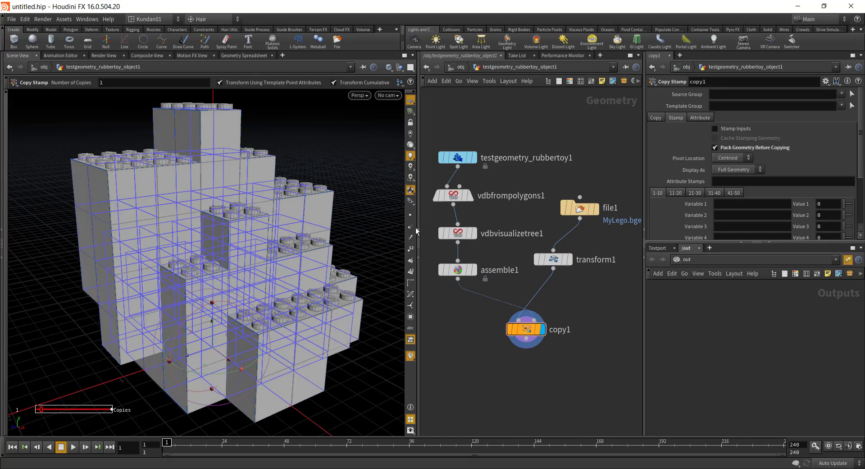
click(453, 195)
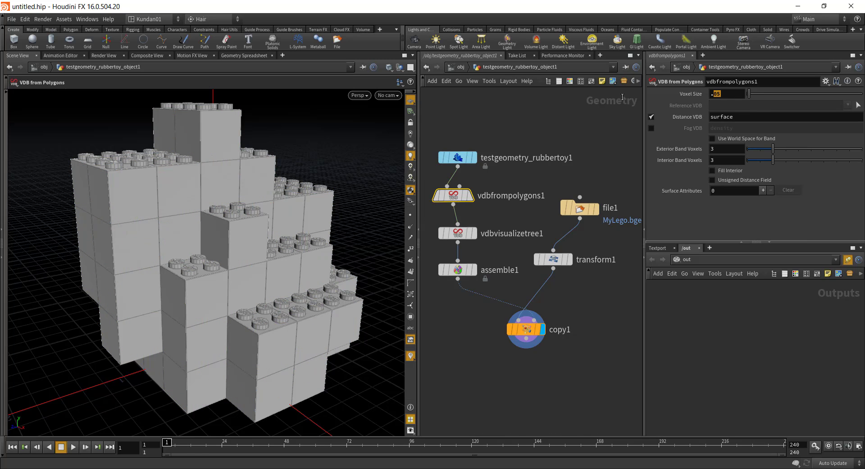
text(.03)
key(Return)
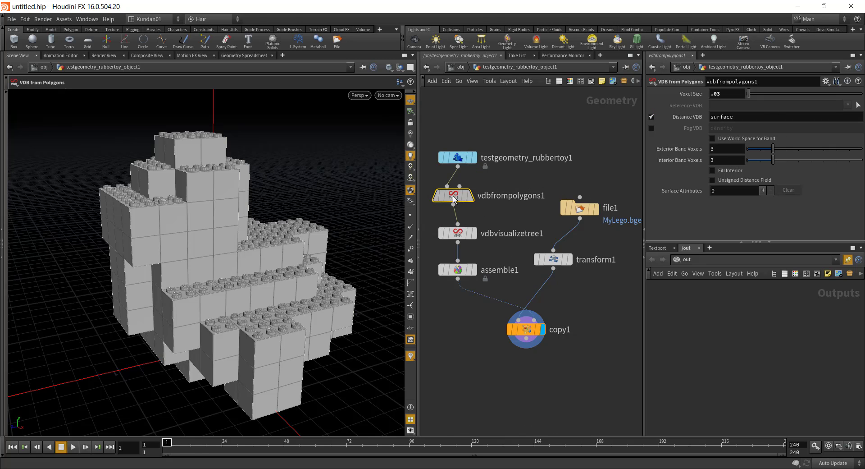
Reduce the voxel size of VDB from Polygons to .02.
drag(739, 92, 620, 98)
text(.02)
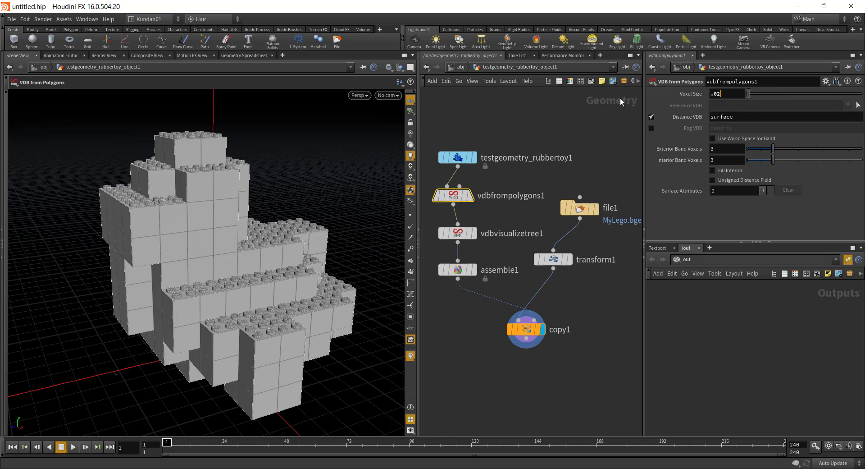
key(Return)
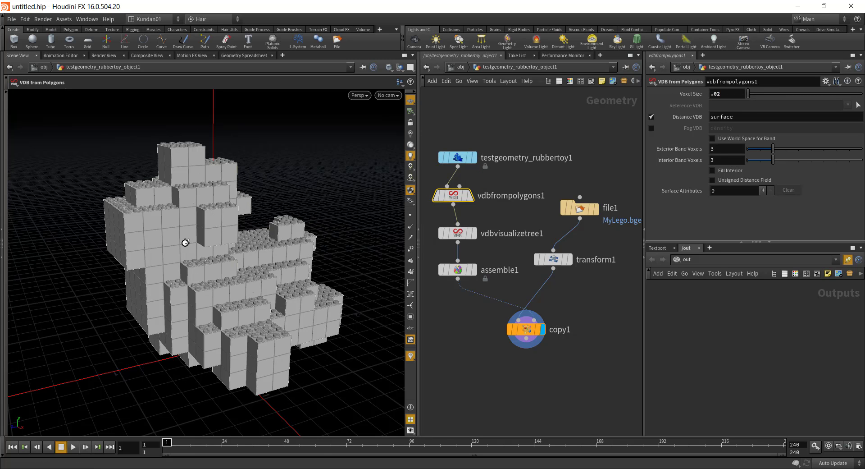
key(Escape)
drag(185, 242, 167, 229)
middle_drag(505, 194, 507, 129)
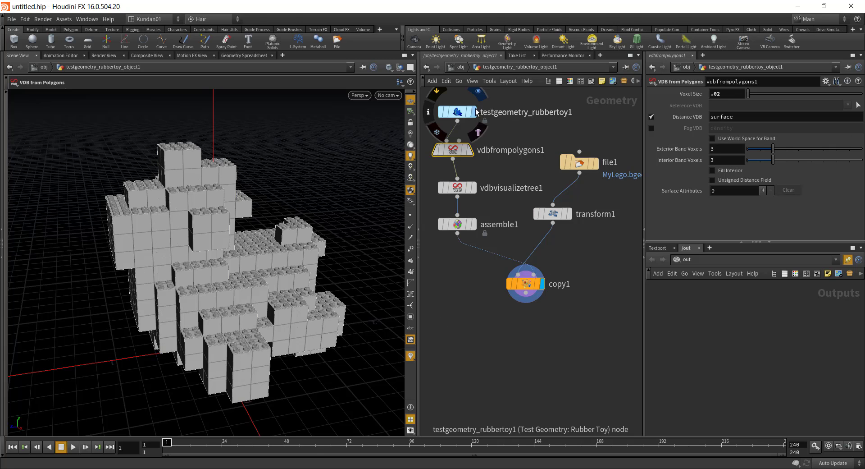
click(457, 112)
click(529, 281)
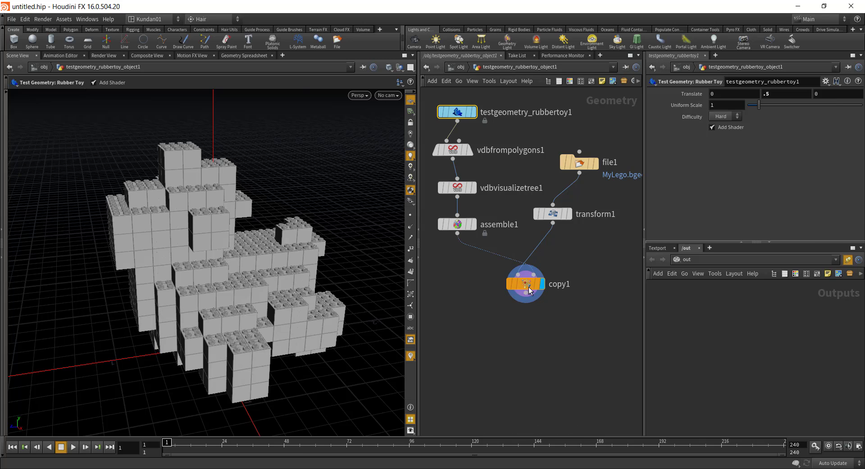
click(537, 137)
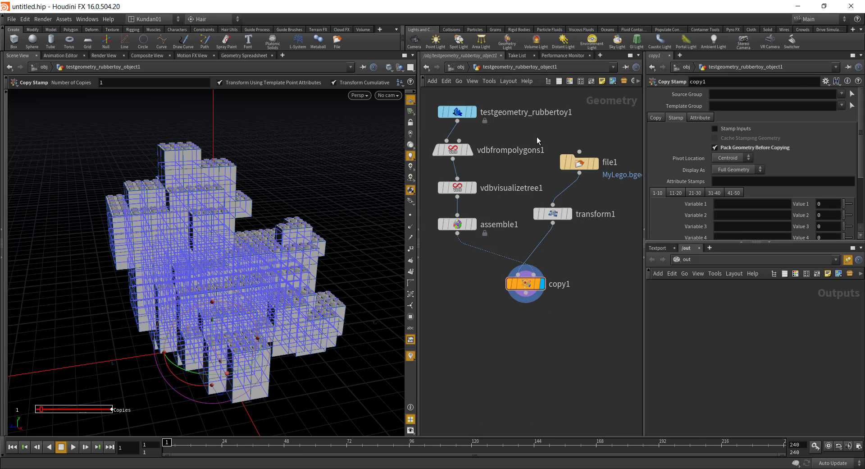
Move the rubber toy node higher in the network to leave room for another node above VDB from Polygons.
middle_drag(537, 137, 556, 234)
drag(479, 210, 468, 167)
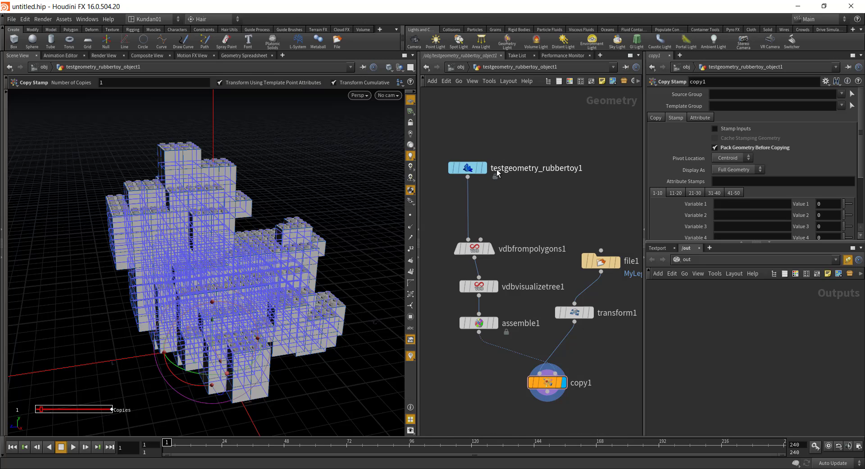
click(468, 168)
mouse_move(467, 173)
mouse_down()
mouse_move(474, 173)
mouse_move(467, 176)
mouse_up()
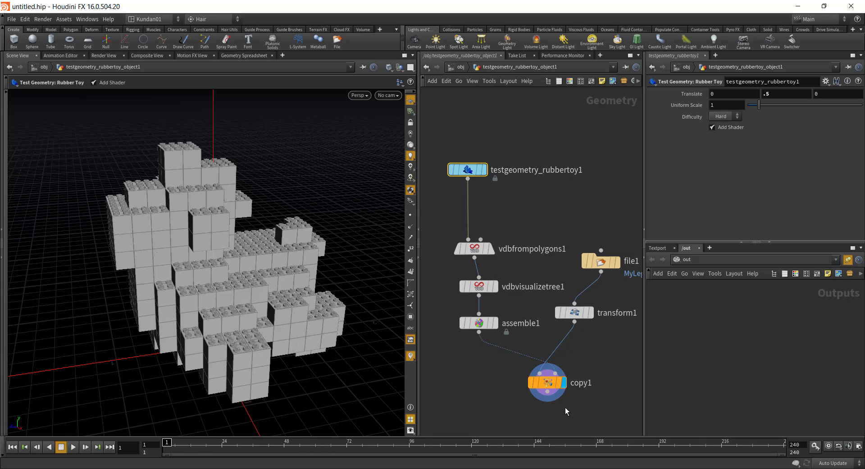
click(509, 210)
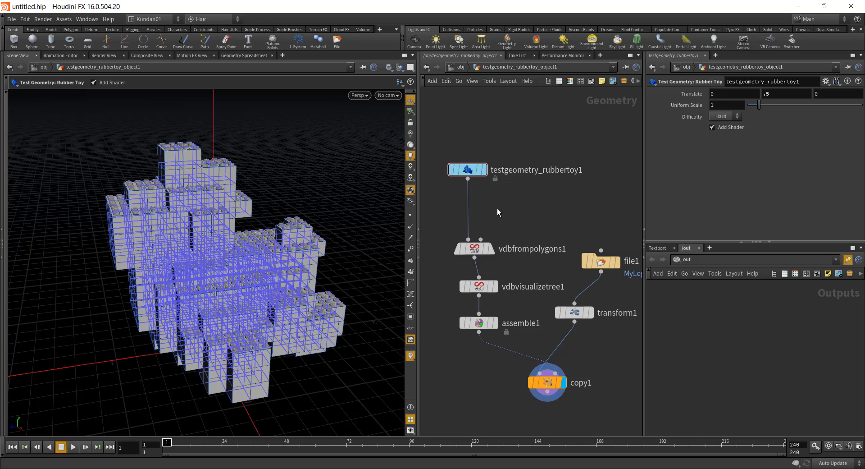
Open the rubber toy's type properties and save its extra file toylowres.jpg to disk.
click(468, 173)
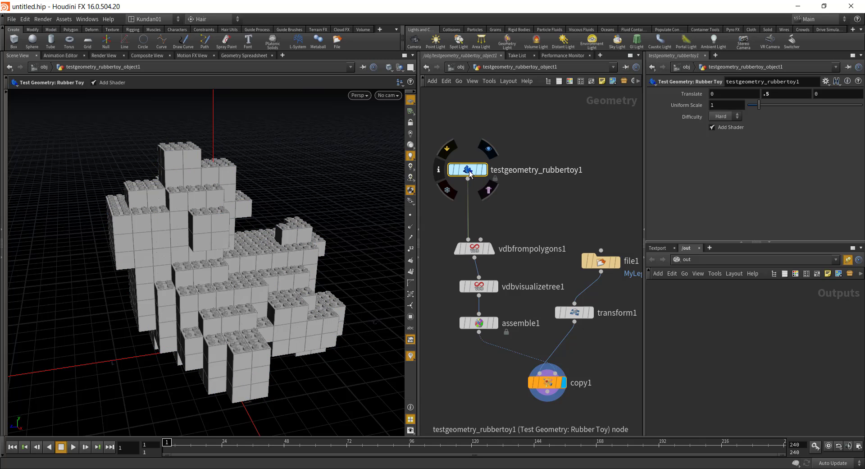
right_click(468, 173)
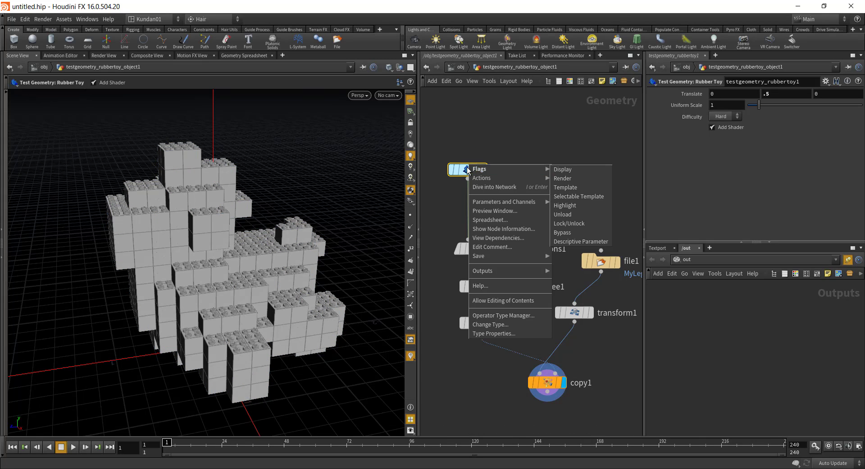
click(504, 334)
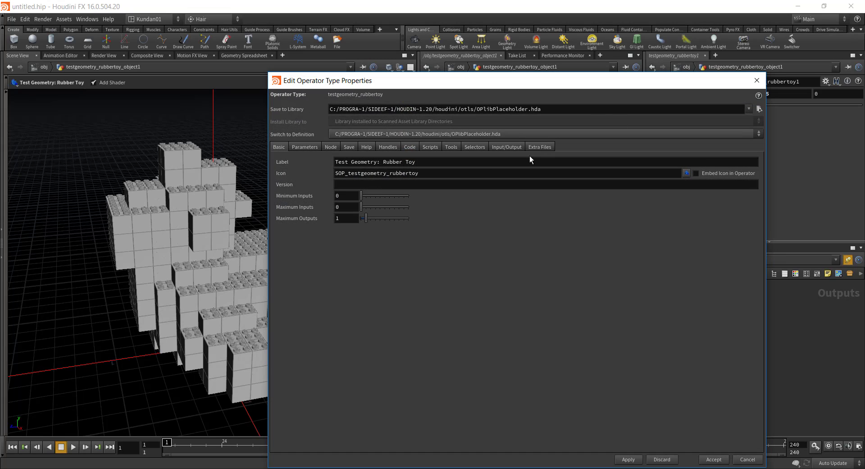
click(540, 146)
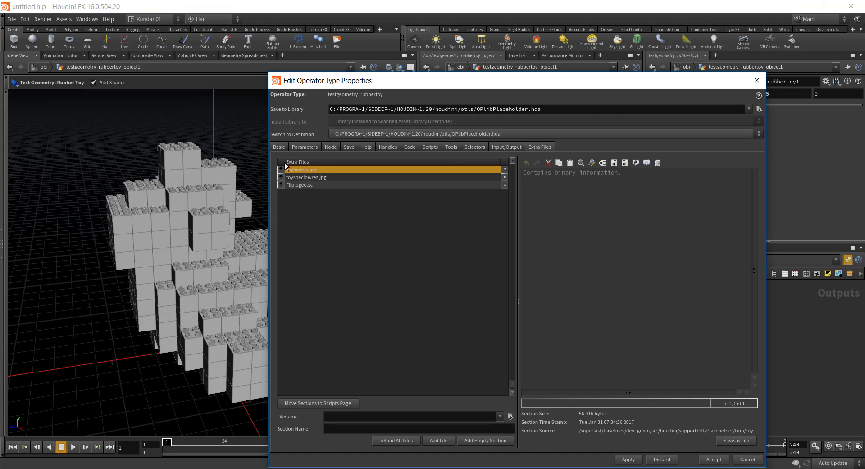
double_click(312, 177)
click(303, 185)
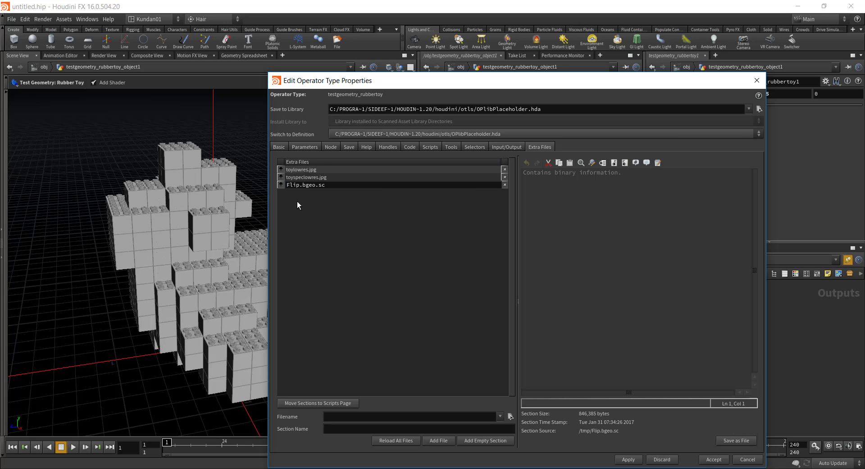
click(309, 171)
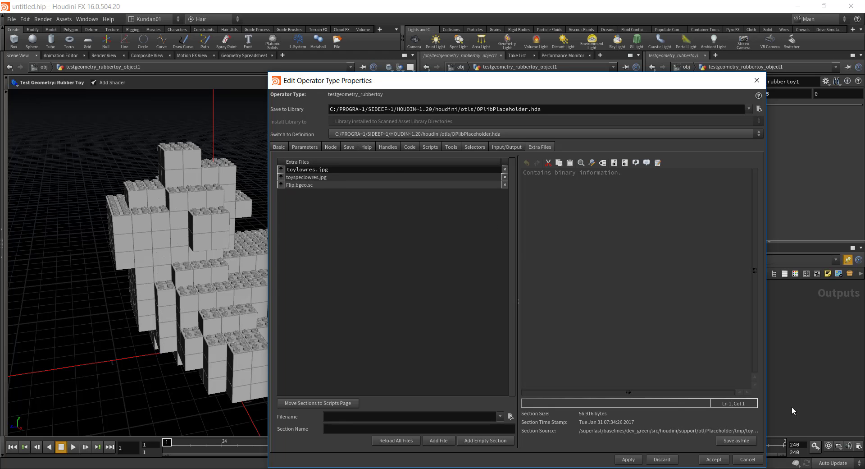
click(738, 440)
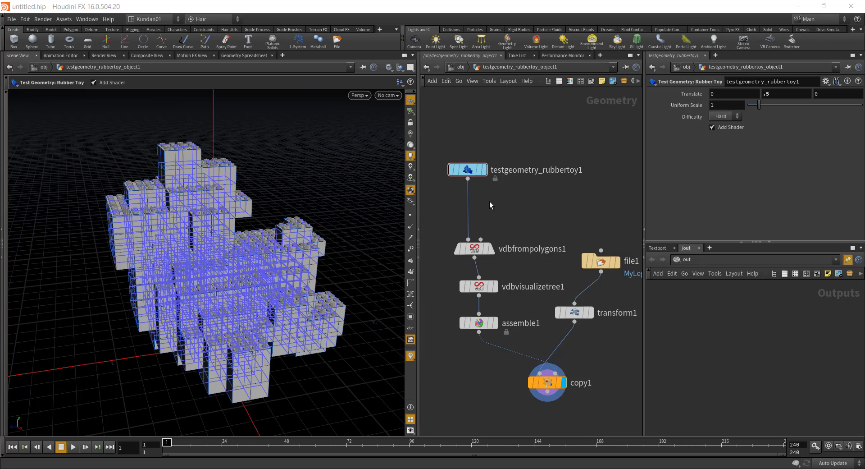
Insert an Attribute from Map node between the rubber toy and VDB from Polygons, and display it.
key(Tab)
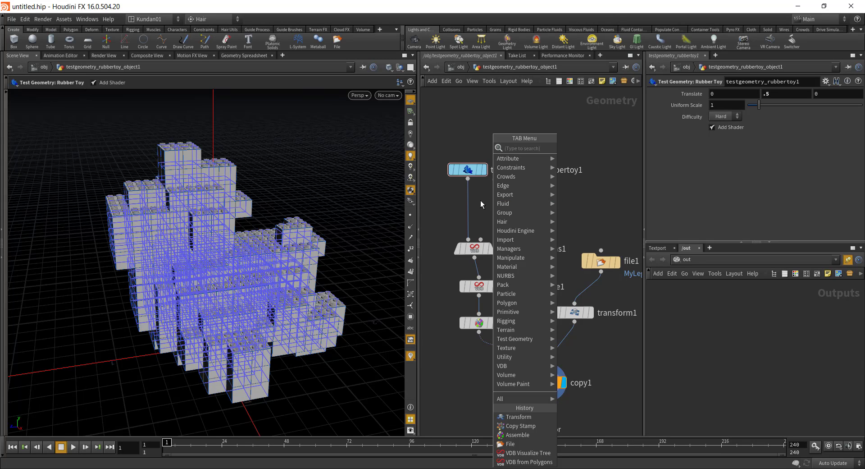
text(attr)
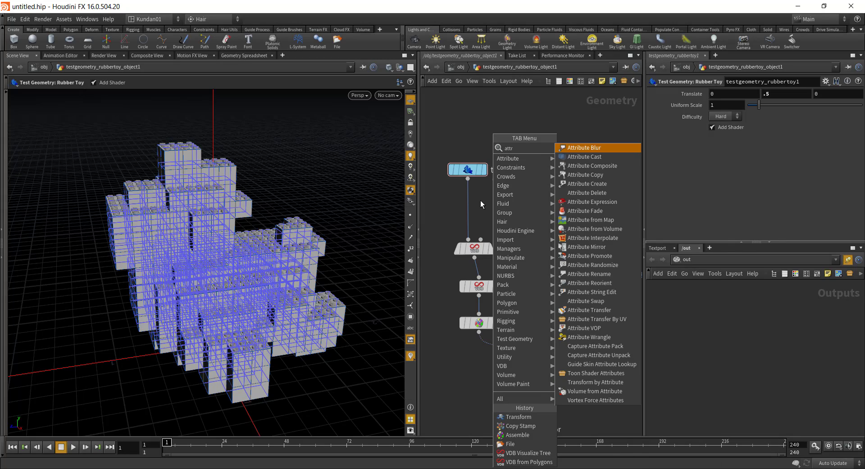
click(590, 220)
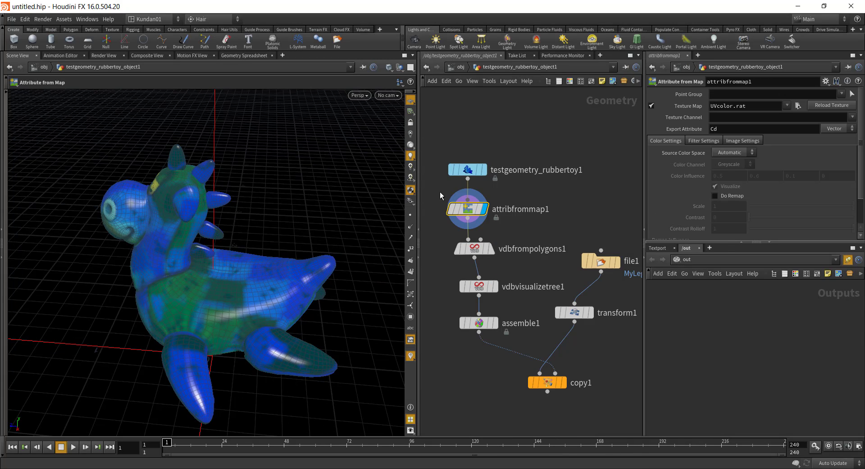
drag(283, 248, 171, 207)
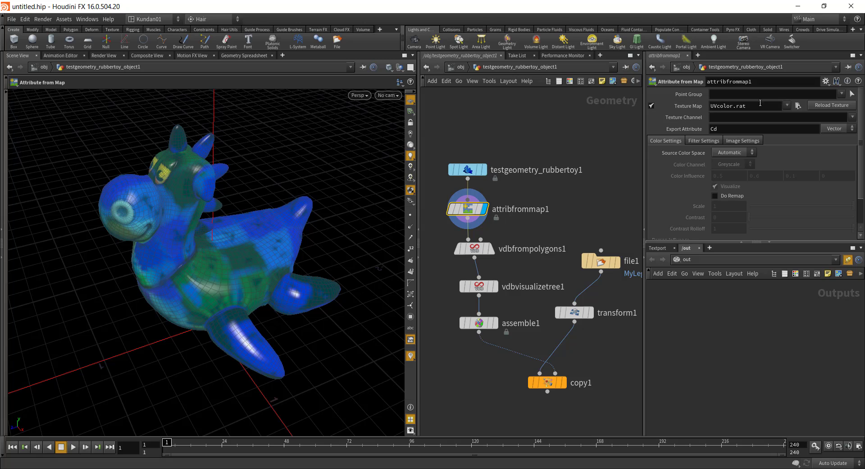
Set the texture map of Attribute from Map to toylowres.jpg in the Desktop folder and check the textured toy.
click(797, 106)
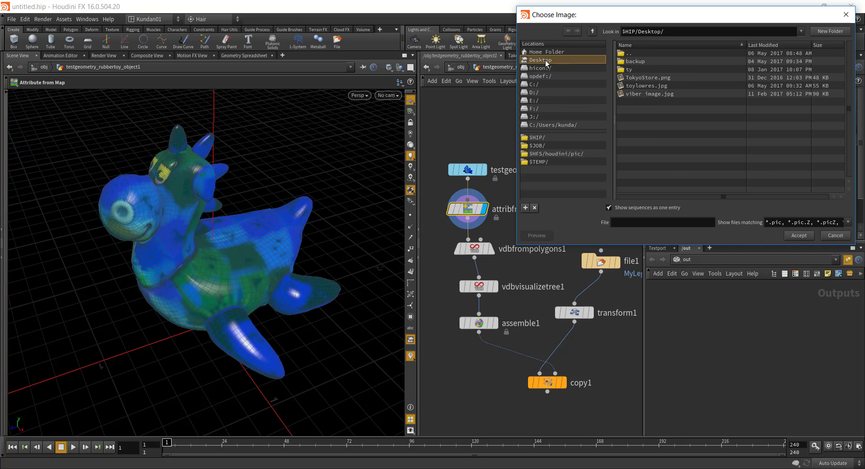
click(649, 85)
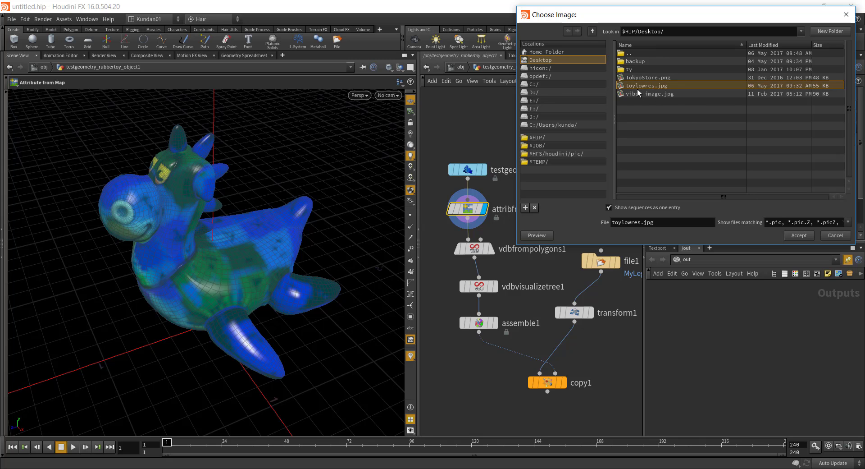
click(800, 235)
drag(191, 290, 207, 274)
scroll(182, 269, up, 5)
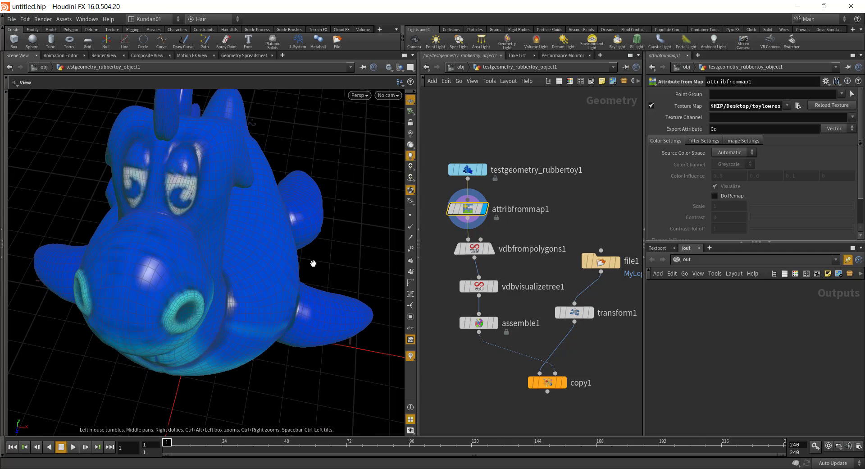
drag(313, 262, 226, 295)
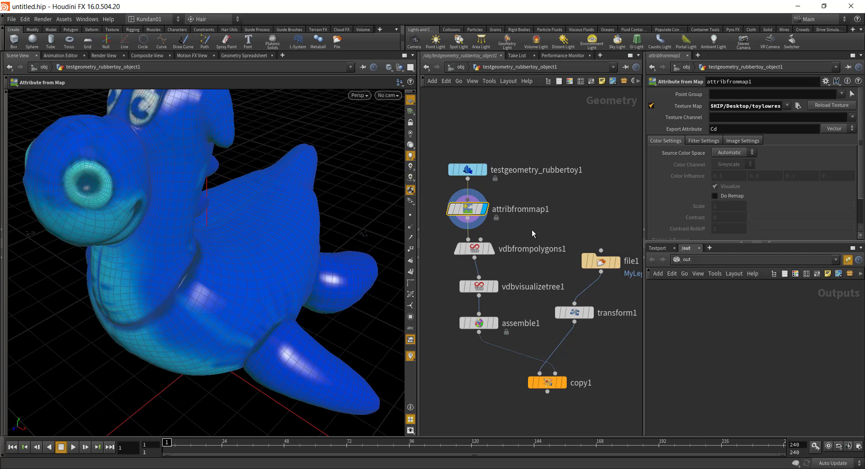
Display the Copy Stamp result with Pack Geometry Before Copying turned off, and shift the VDB from Polygons node aside.
middle_drag(527, 287, 498, 191)
click(532, 286)
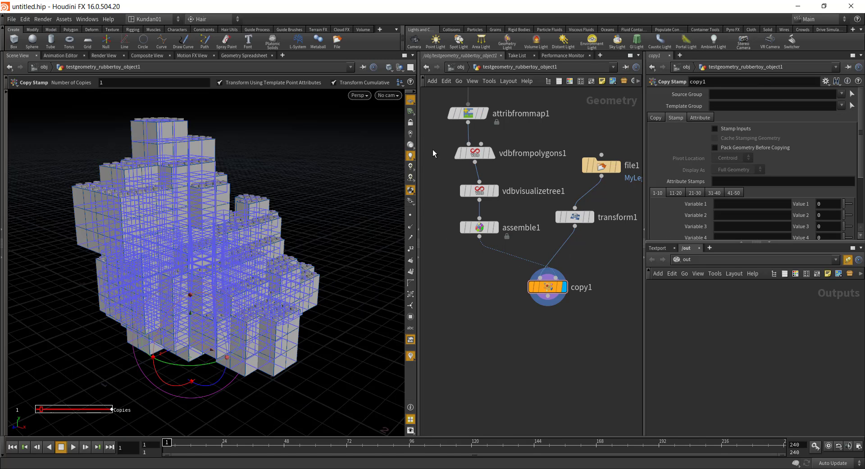
drag(467, 159, 449, 166)
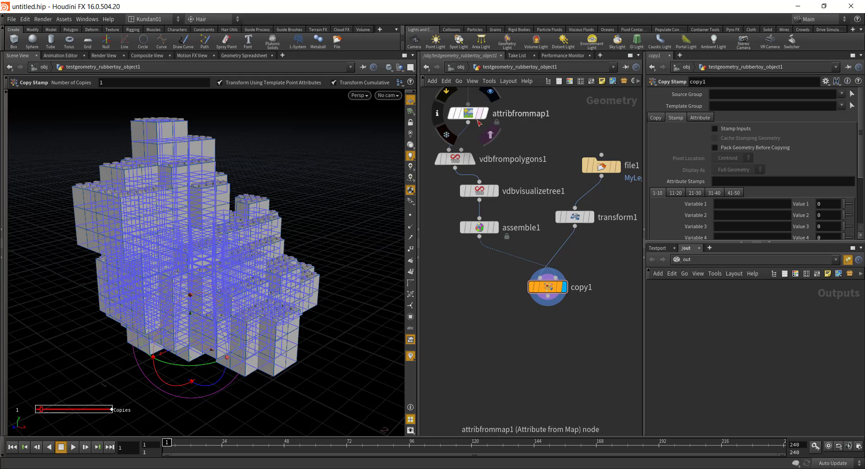
mouse_move(481, 132)
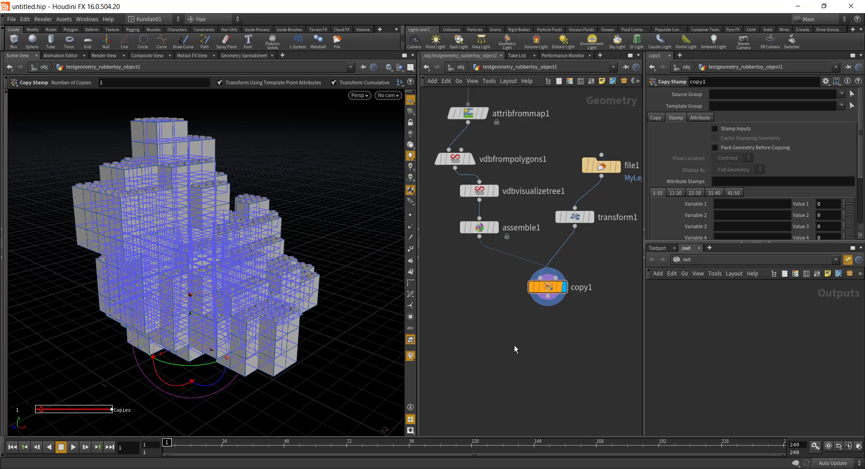
Add and display an Attribute Transfer node with copy1 as its first input and attribfrommap1 as its second.
key(Tab)
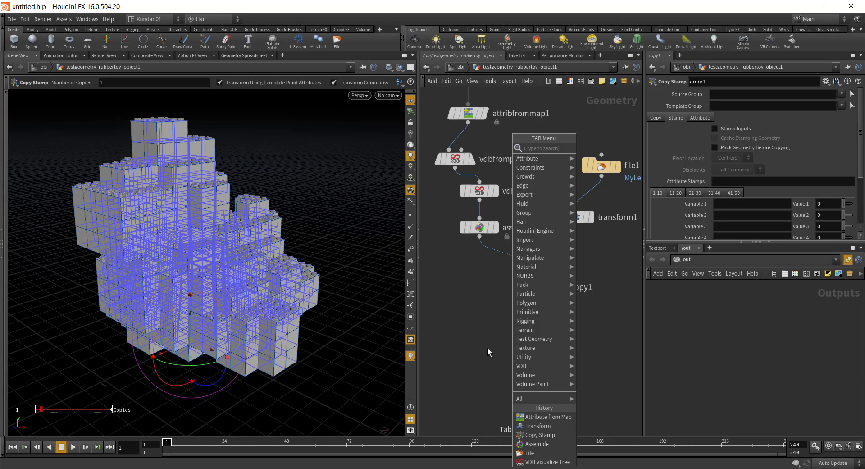
text(attrib)
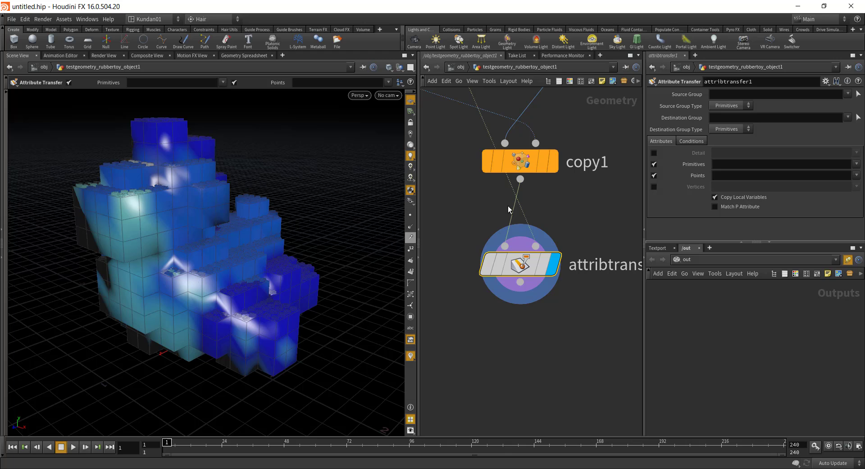
key(h)
scroll(538, 201, up, 3)
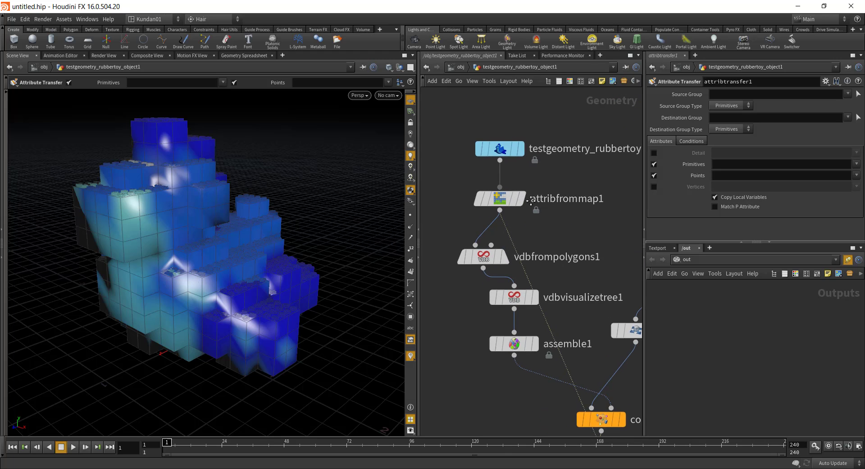
middle_drag(586, 309, 504, 146)
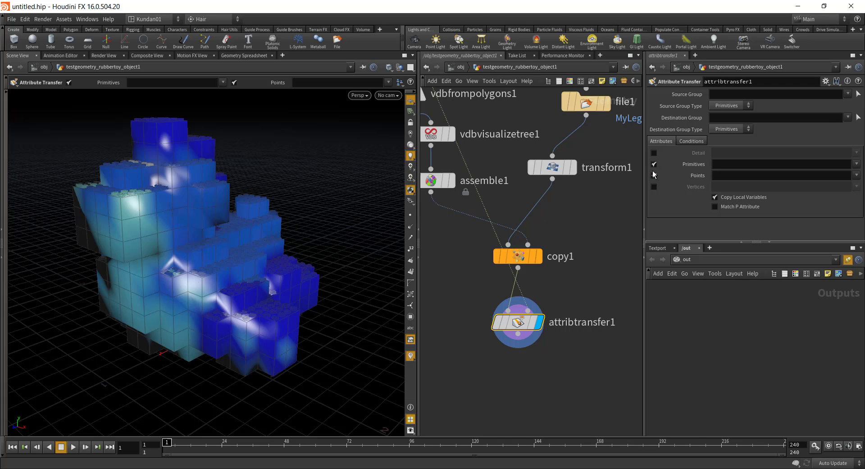
Turn off primitive attributes on Attribute Transfer and limit the point attributes to color (Cd).
drag(656, 162, 655, 162)
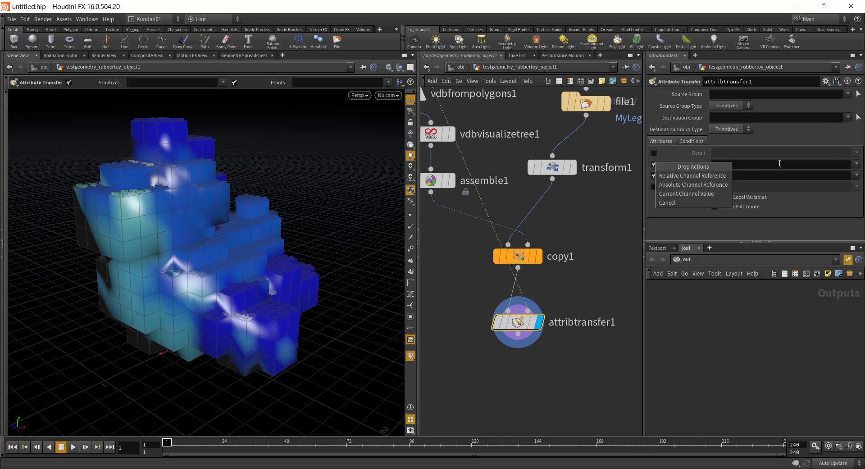
click(654, 163)
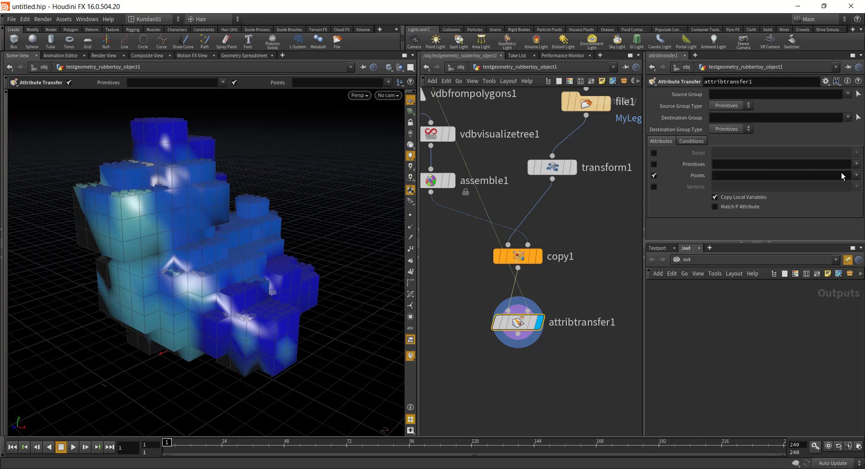
click(856, 176)
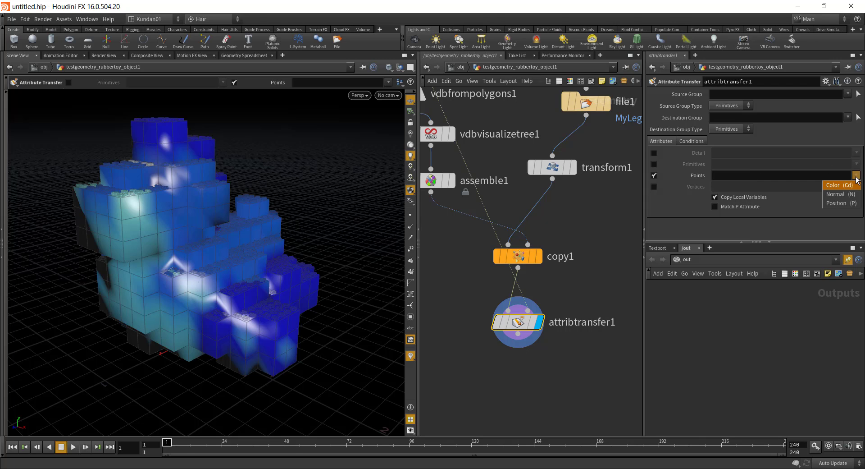
click(848, 188)
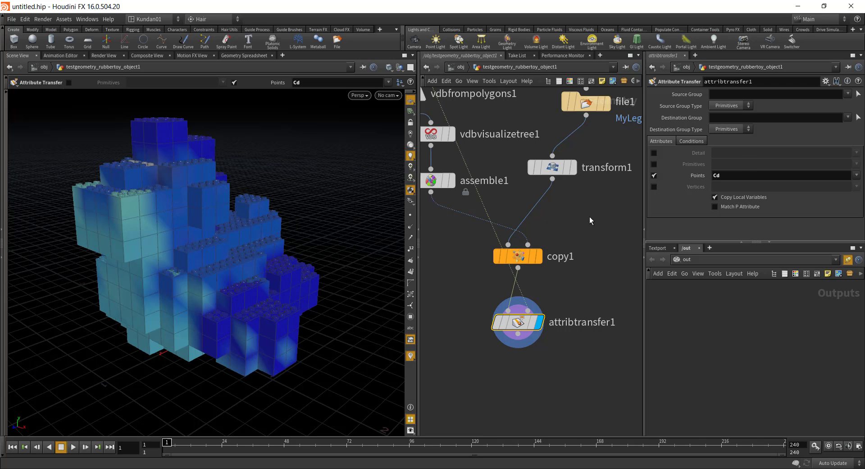
Add an Attribute Promote node after attribtransfer1 and display it.
middle_drag(570, 269, 560, 183)
click(508, 247)
key(Tab)
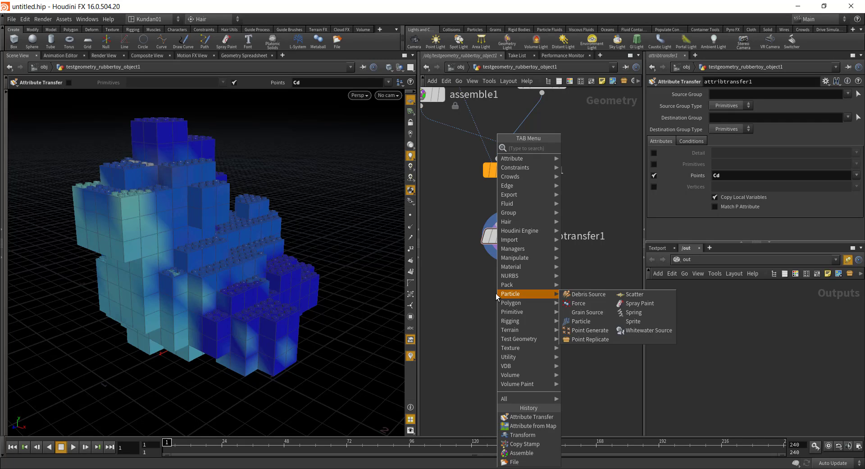
text(attr)
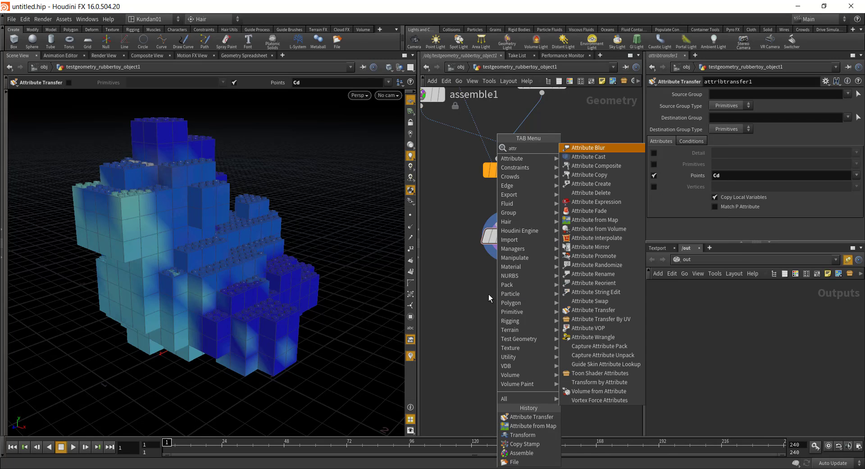
click(594, 256)
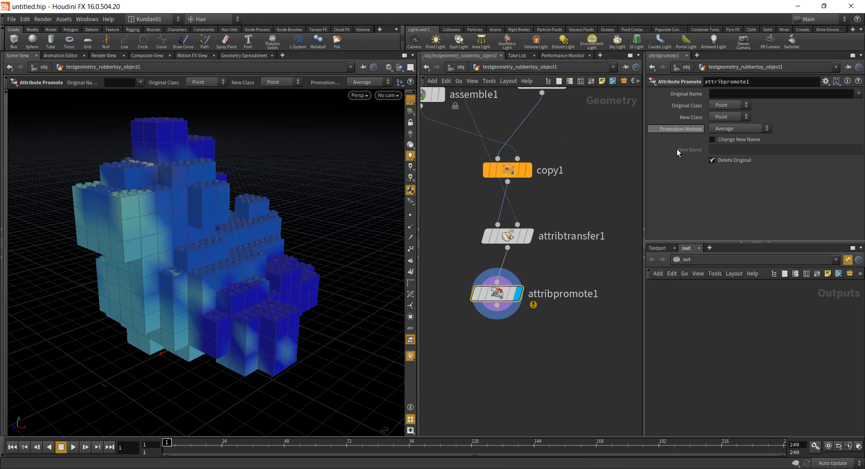
Set Attribute Promote to promote the color attribute Cd from points to primitives.
click(743, 117)
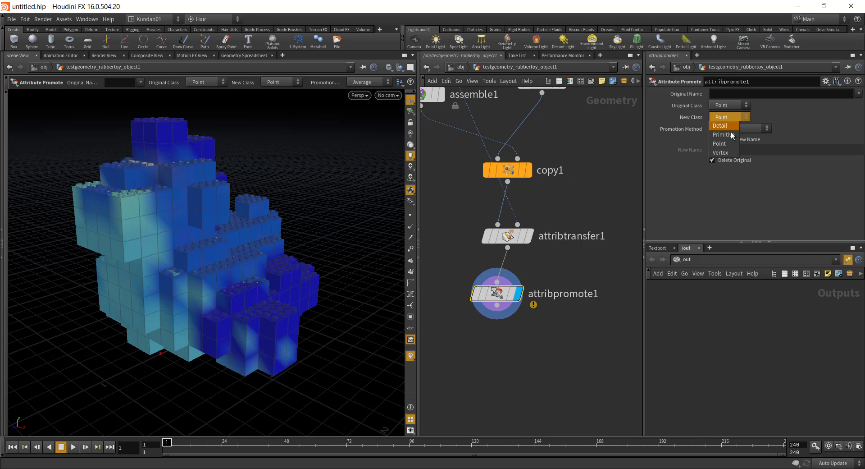
click(719, 138)
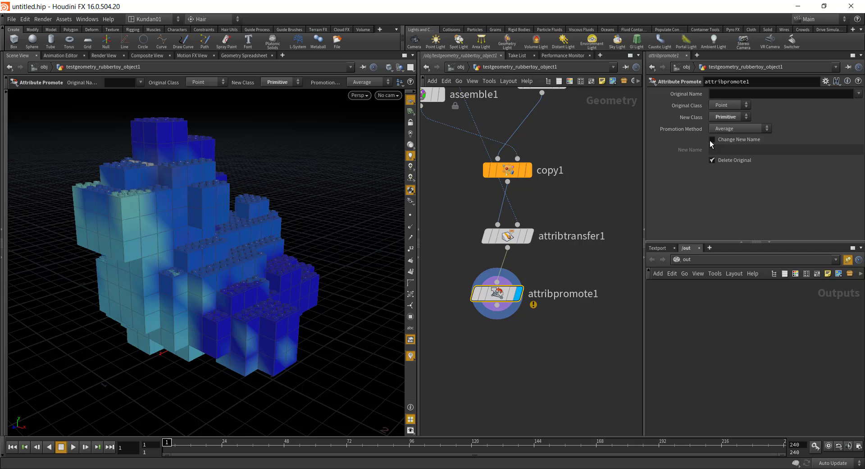
click(859, 94)
click(846, 112)
alt+drag(295, 281, 233, 265)
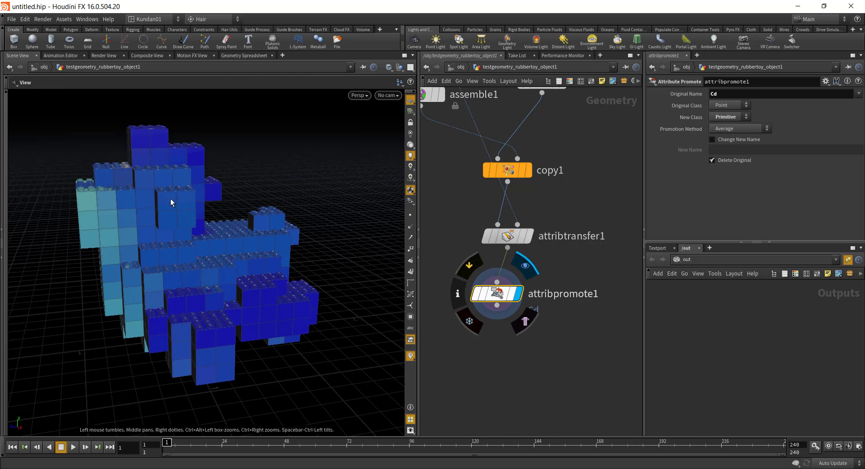
key(Return)
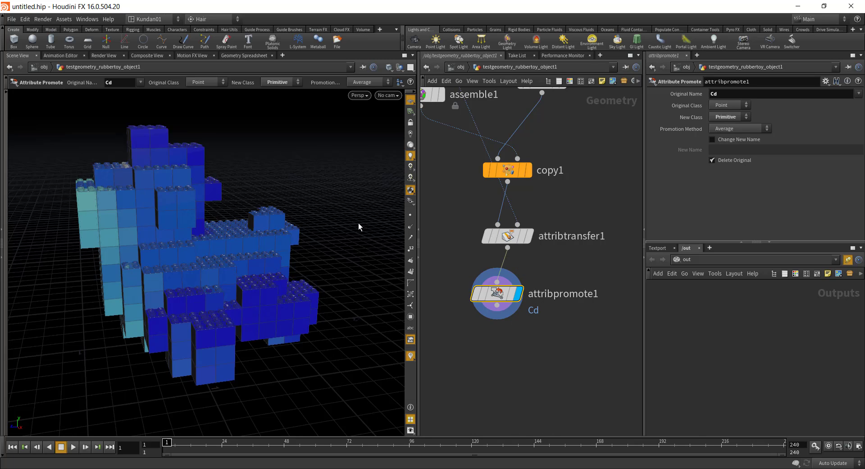
Try Maximum and Mode as the promotion method for Cd on the bricks, and reopen the method choices.
key(Escape)
middle_drag(293, 251, 299, 283)
alt+drag(299, 283, 342, 252)
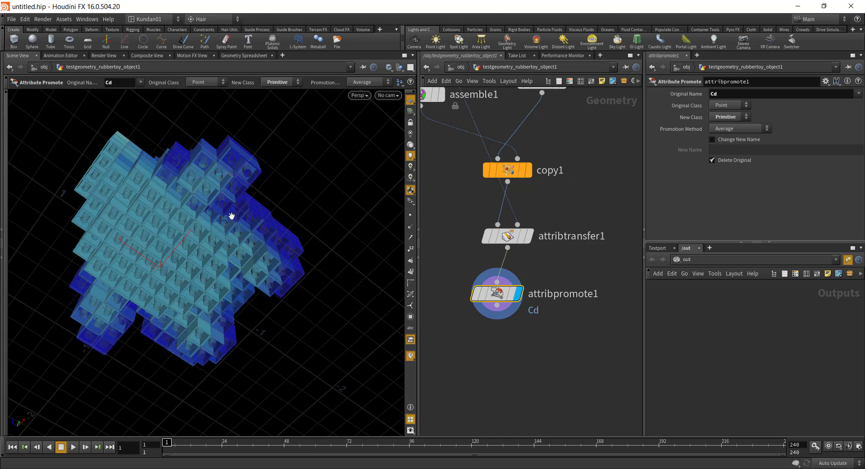
key(Escape)
drag(247, 316, 259, 376)
key(Return)
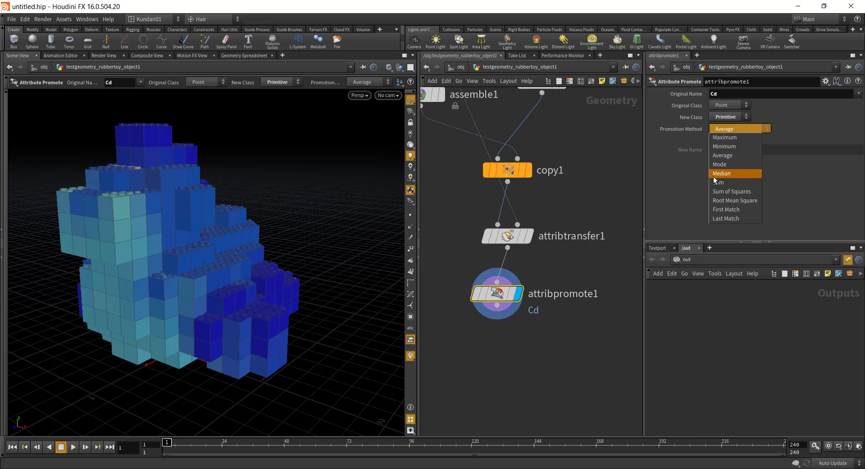
click(726, 137)
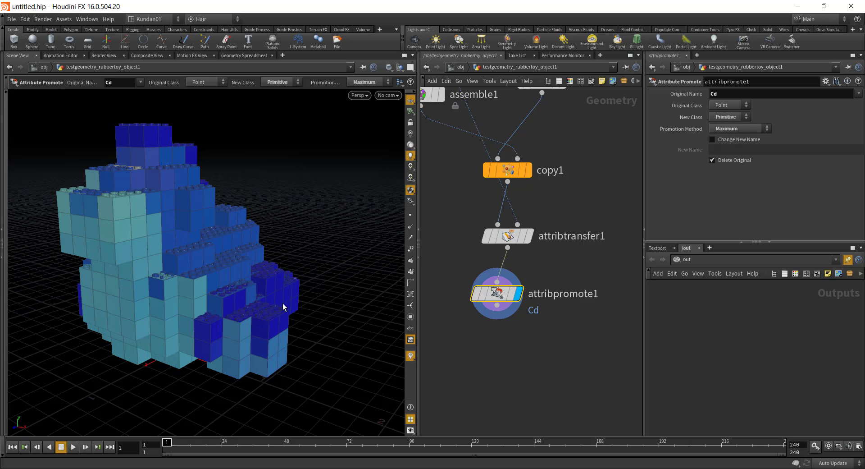
click(735, 129)
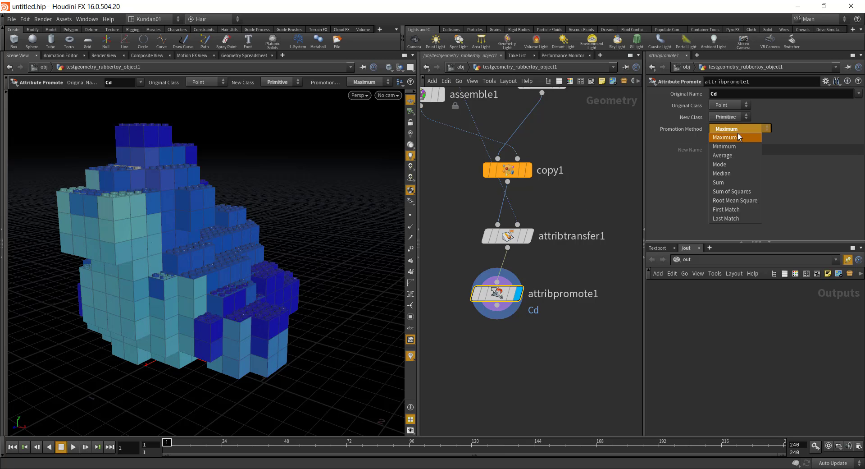
click(734, 164)
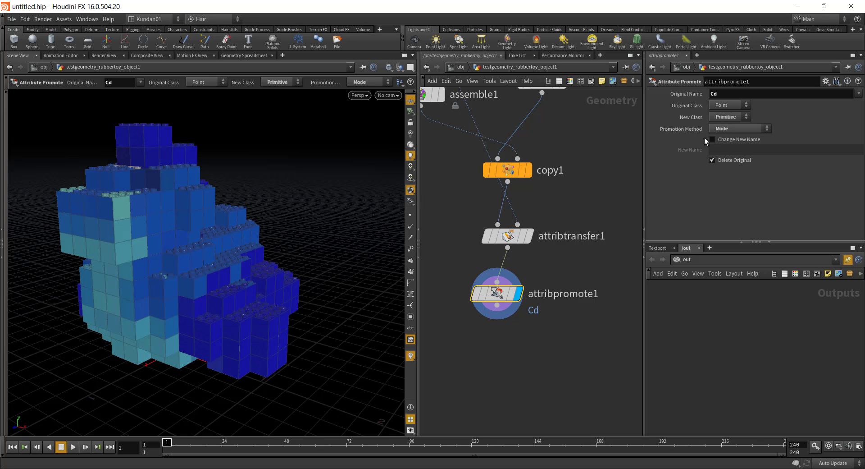
click(734, 130)
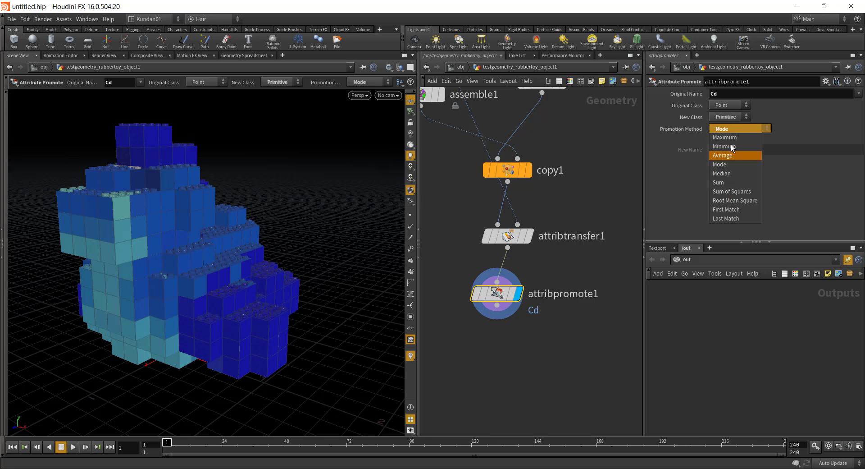
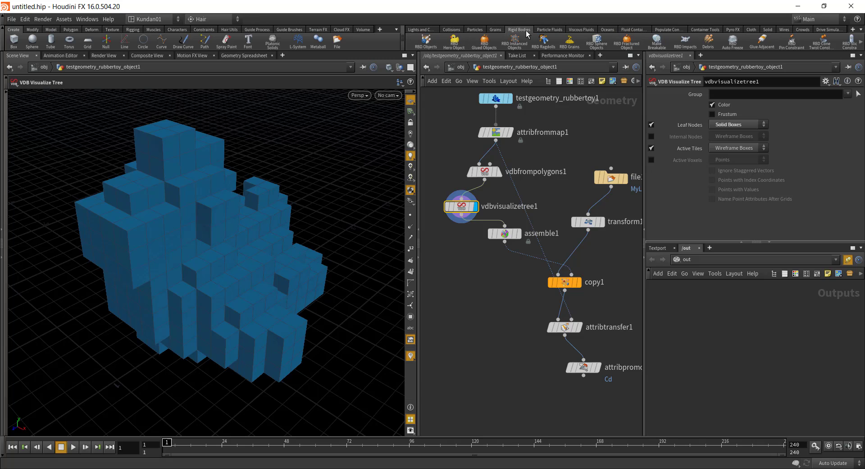
Turn the voxelized rubber toy into RBD Glued Objects.
click(486, 41)
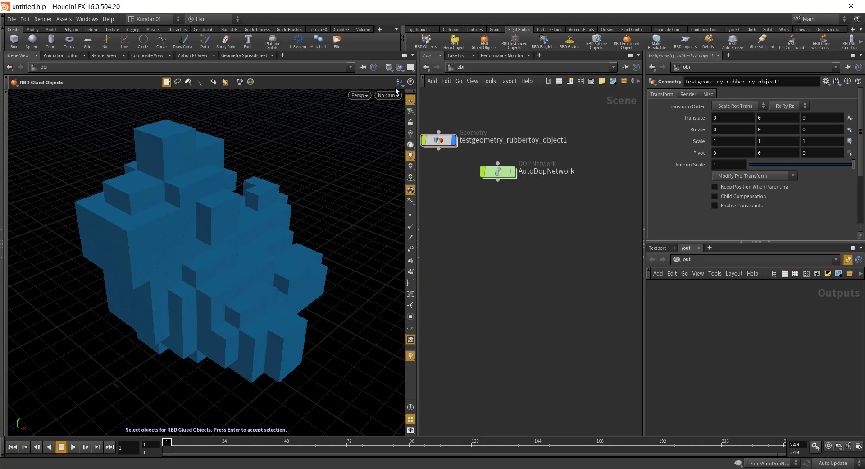
click(209, 221)
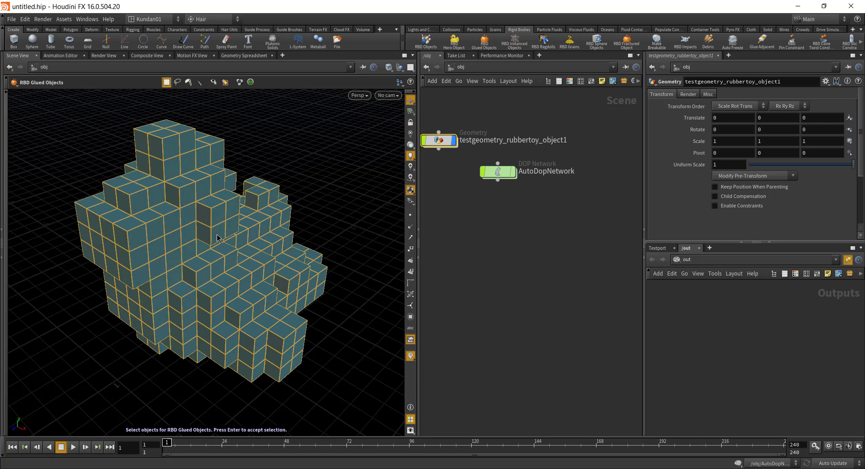
key(Return)
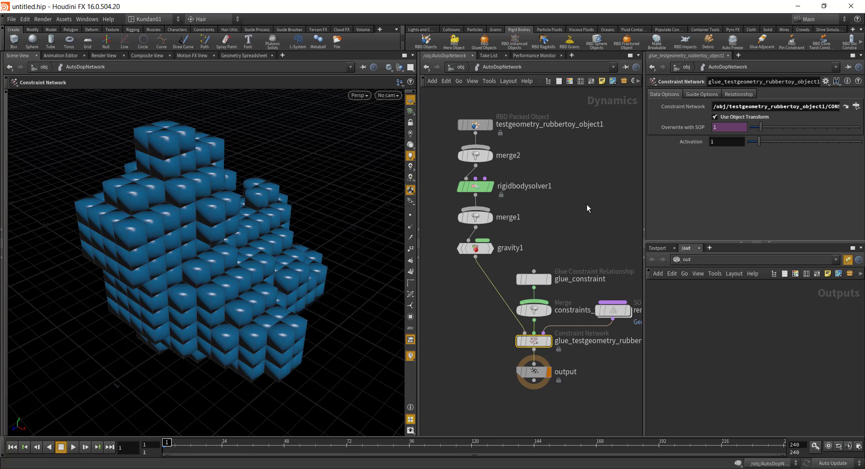
Bypass the glue Constraint Network node in AutoDopNetwork.
scroll(570, 209, up, 3)
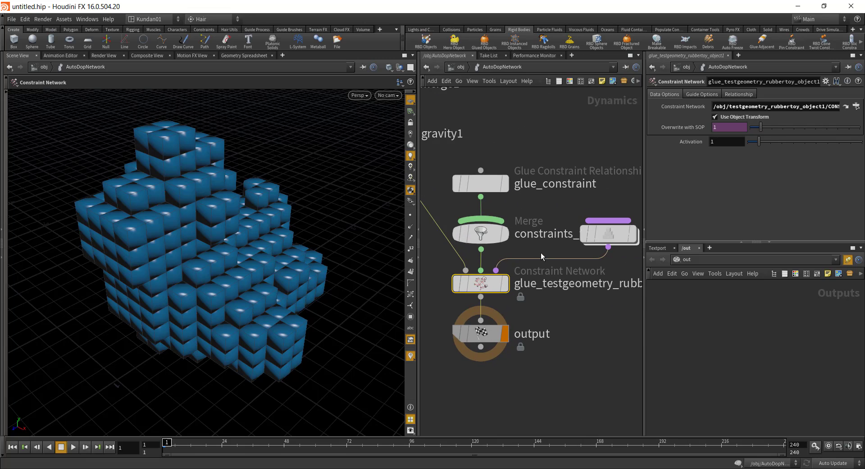
middle_drag(533, 229, 570, 218)
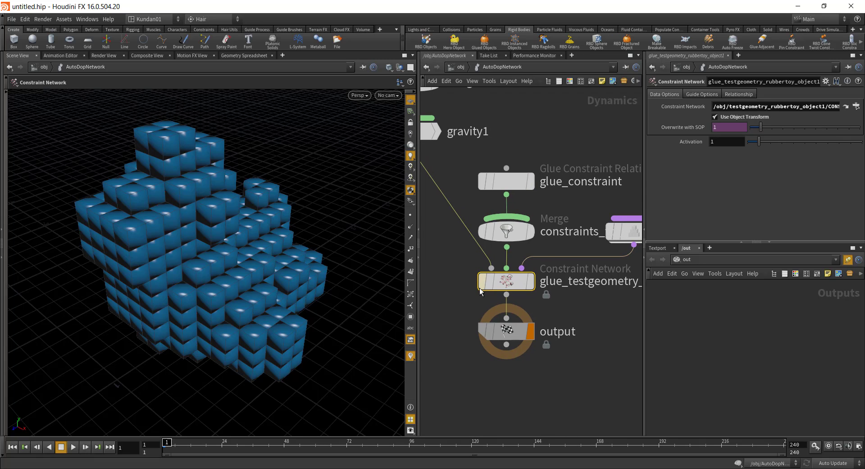
click(481, 281)
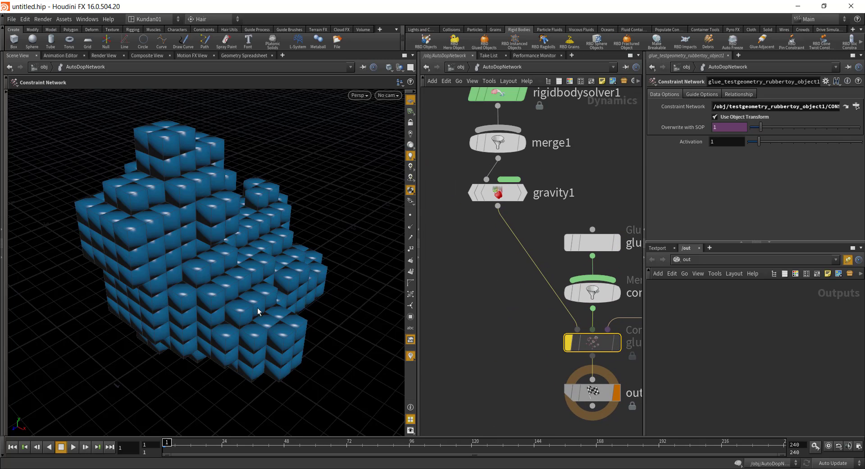
Add a ground plane to the rigid body simulation.
drag(294, 286, 334, 258)
drag(305, 303, 338, 294)
key(Tab)
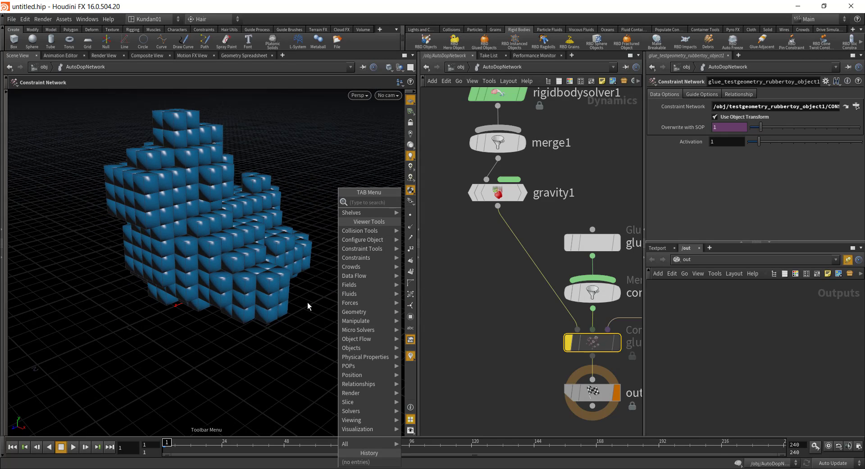
text(ground)
key(Return)
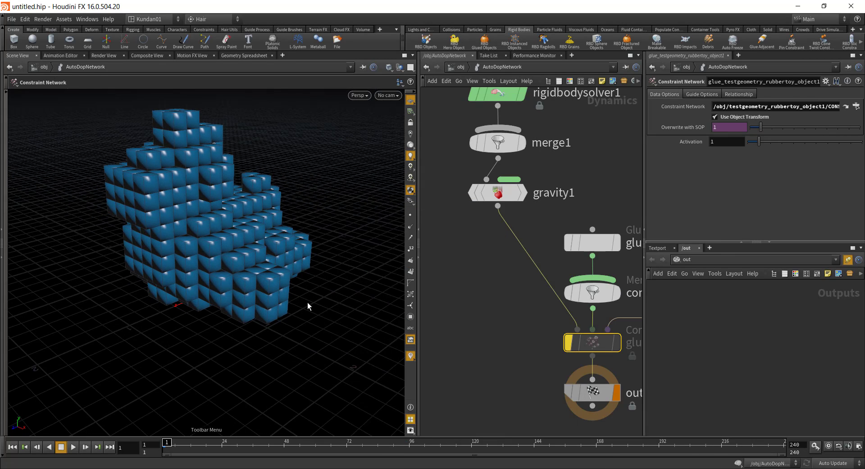
click(283, 343)
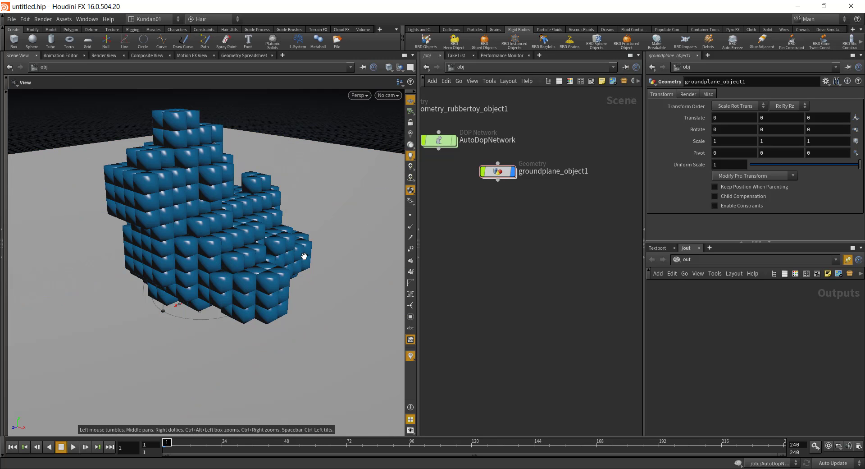
Play the simulation to check how the voxel boxes fall onto the ground plane, and stop at frame 135.
alt+drag(303, 255, 257, 308)
click(86, 447)
click(85, 447)
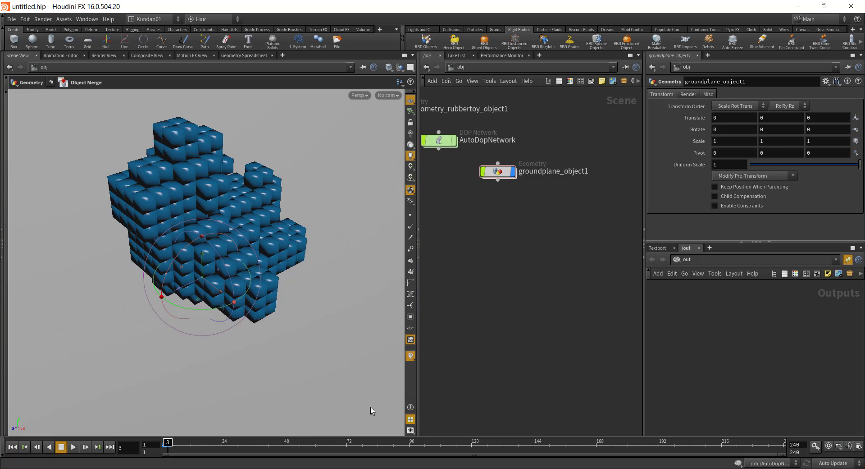
click(74, 447)
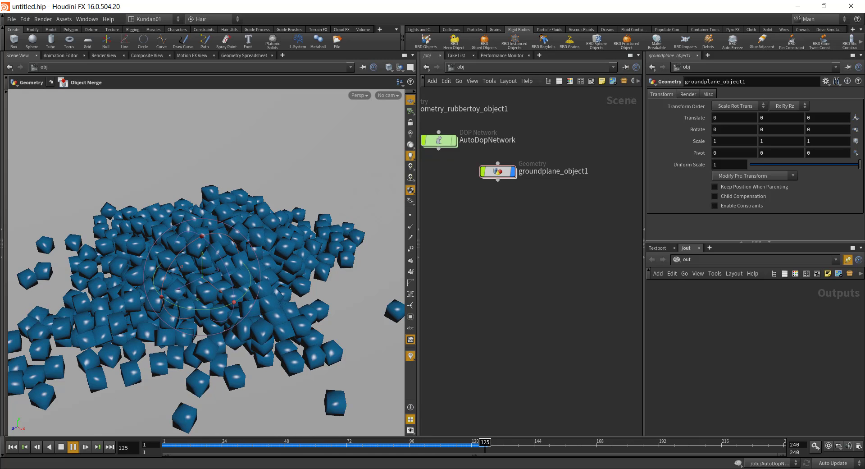
click(69, 447)
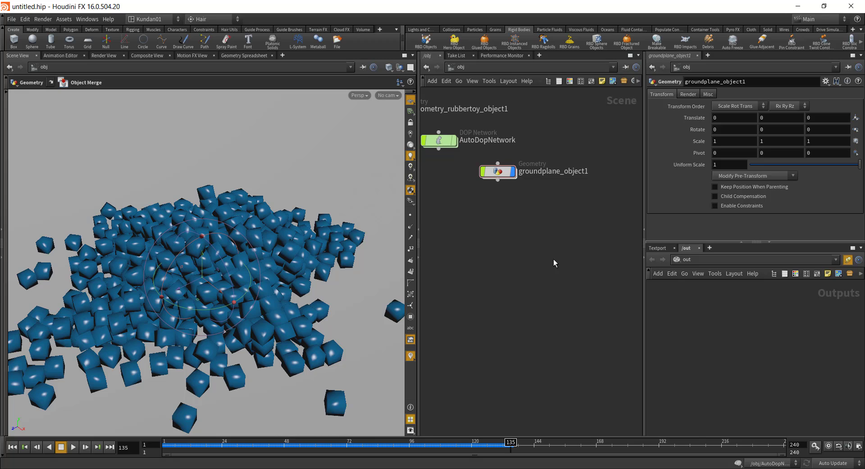
Open the testgeometry_rubbertoy_object1 geometry network.
middle_drag(519, 258, 637, 385)
drag(493, 232, 468, 199)
double_click(471, 199)
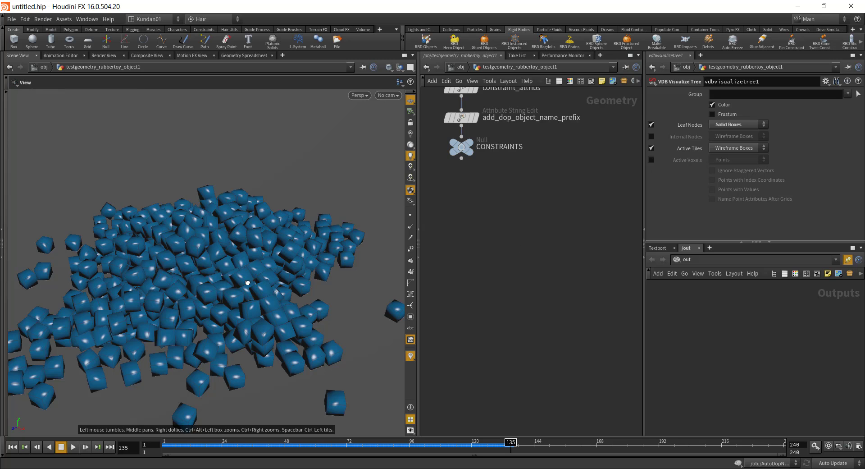
Move attribtransfer1 and attribpromote1 clear of the constraint nodes and line them up vertically.
alt+drag(247, 286, 266, 291)
middle_drag(546, 190, 524, 273)
middle_drag(551, 155, 551, 233)
middle_drag(509, 237, 475, 281)
mouse_move(519, 206)
middle_down()
mouse_move(514, 234)
mouse_move(513, 225)
middle_up()
mouse_move(467, 267)
drag(469, 269, 586, 251)
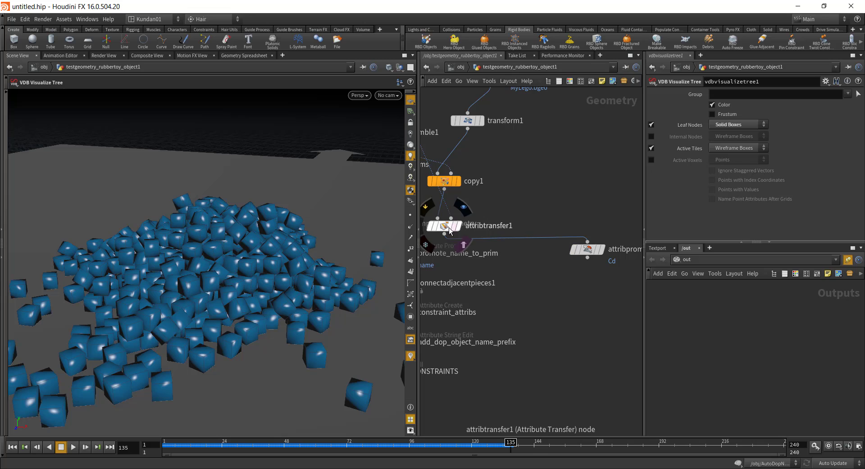
drag(455, 227, 580, 190)
middle_drag(589, 173, 534, 159)
middle_drag(529, 226, 562, 202)
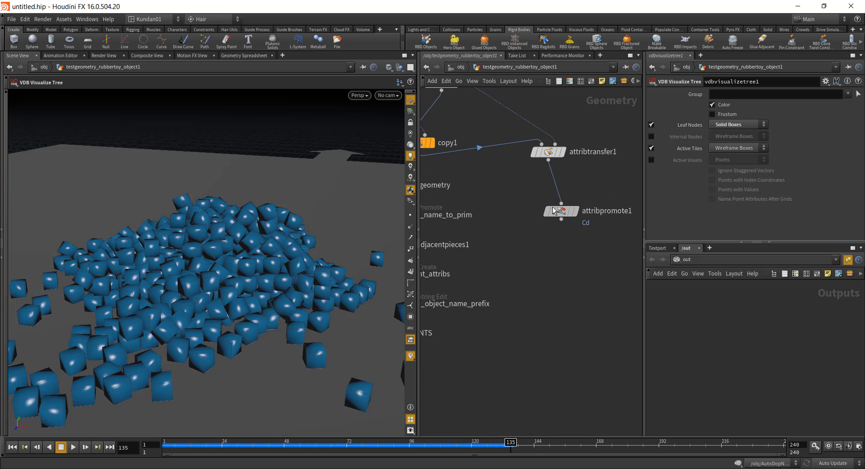
drag(554, 210, 542, 195)
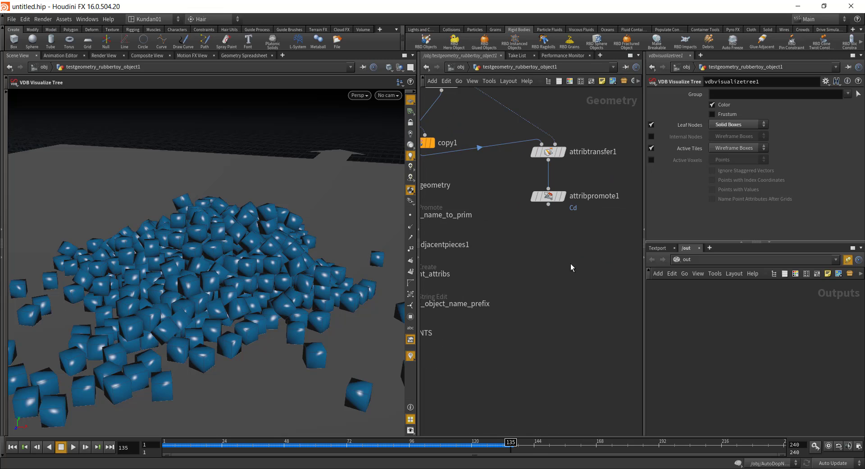
Add and display an Assemble node after attribpromote1, placed just beneath it.
middle_drag(571, 263, 521, 276)
scroll(520, 234, up, 3)
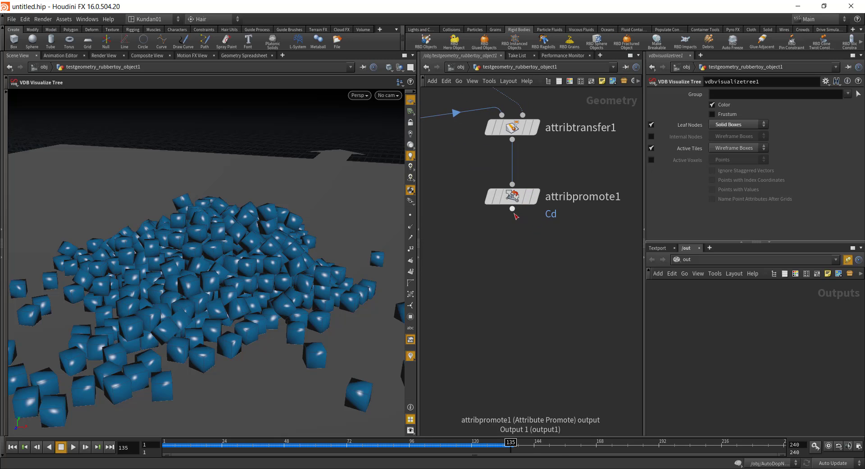
click(514, 213)
click(488, 252)
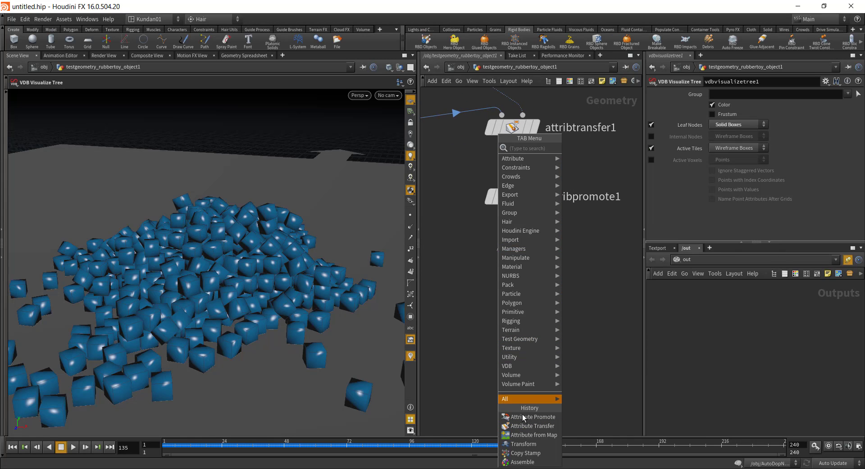
click(523, 461)
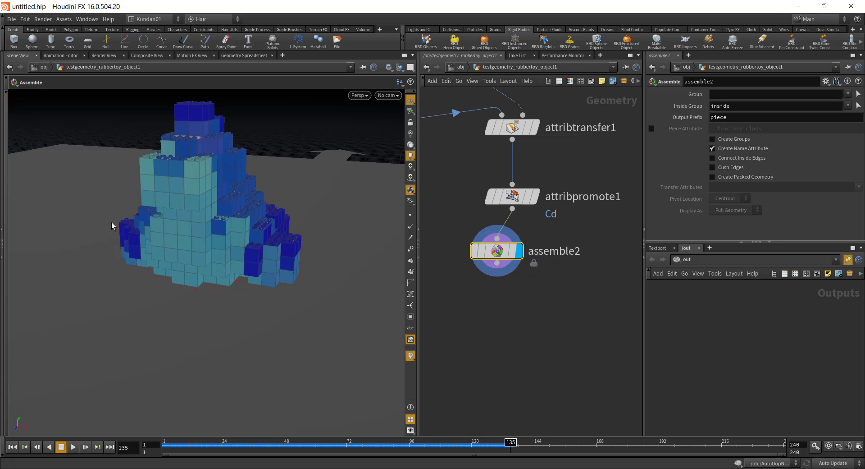
drag(498, 251, 507, 249)
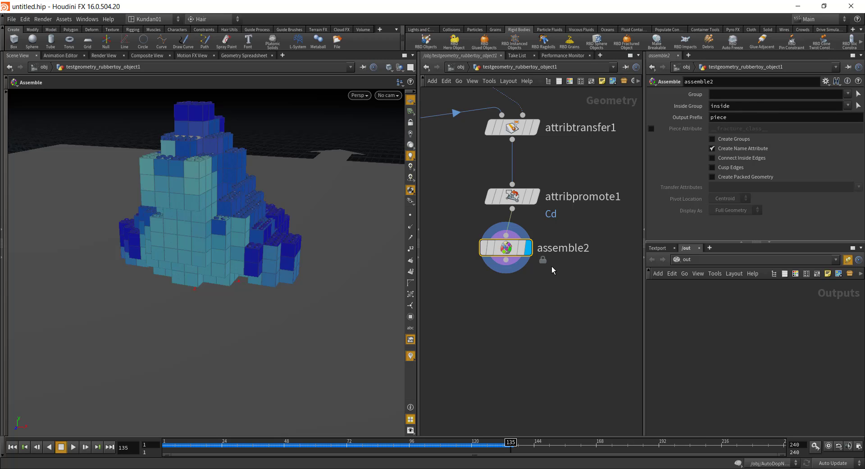
Add a Dop Import node after assemble2.
middle_drag(538, 291, 556, 268)
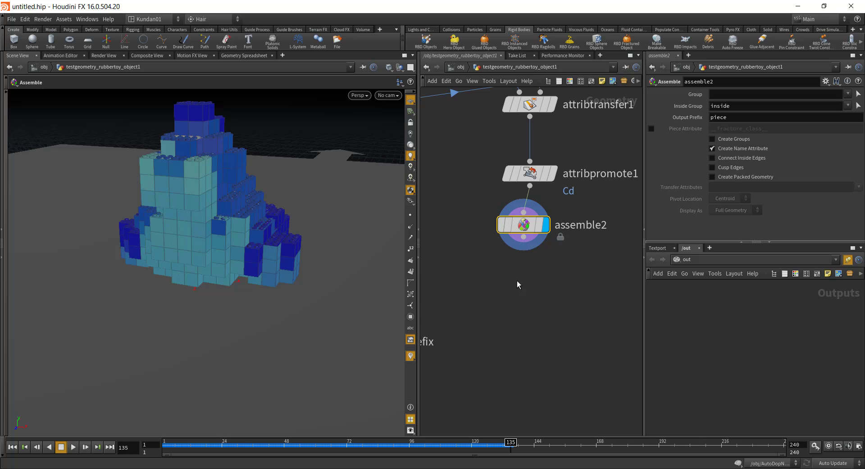
click(504, 287)
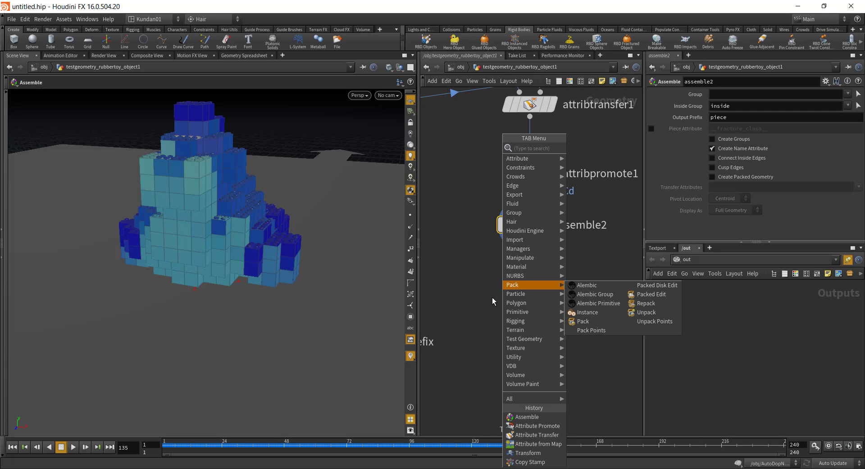
text(dop)
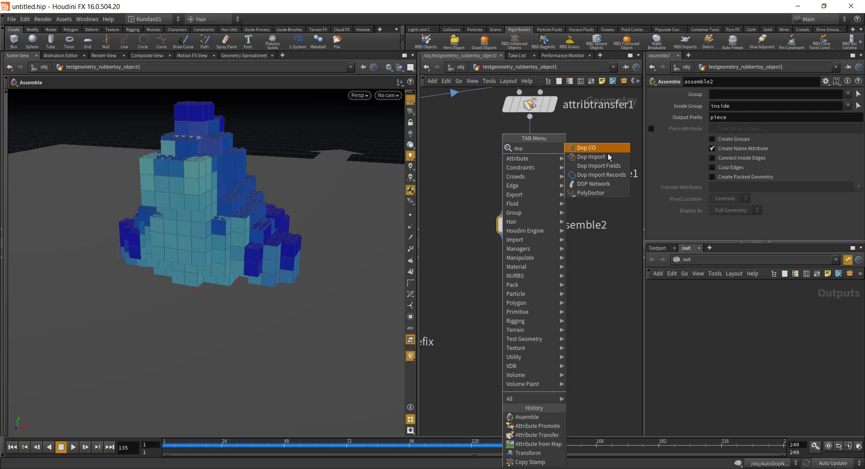
click(591, 157)
click(525, 279)
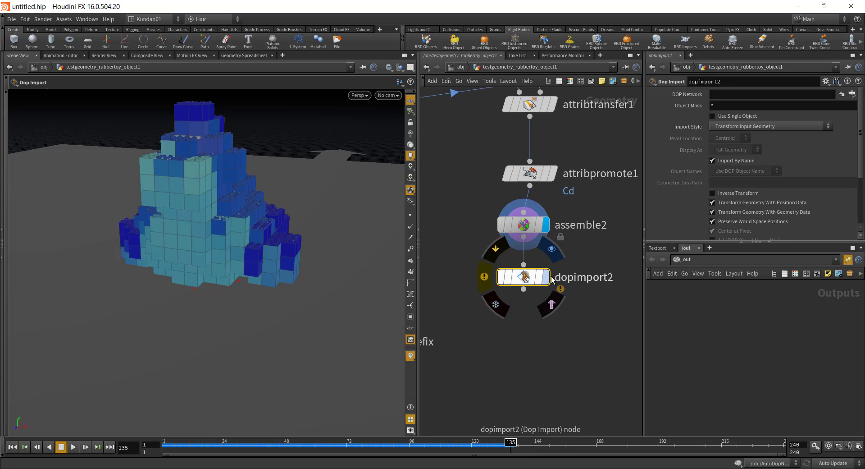
Display dopimport2, set its DOP Network to /obj/AutoDopNetwork, and examine the collapsing bricks from several angles.
click(548, 276)
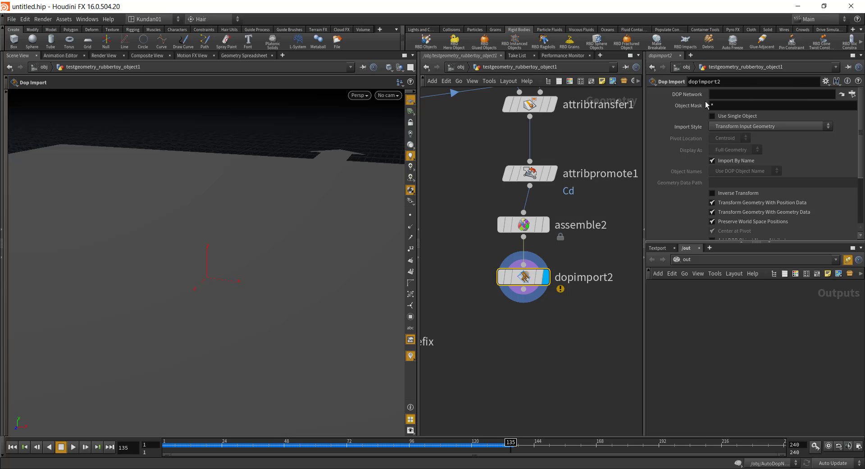
click(851, 95)
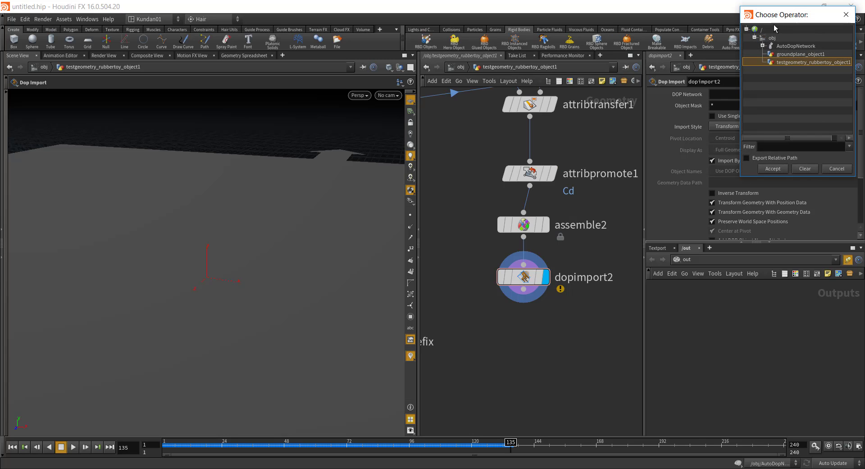
click(799, 46)
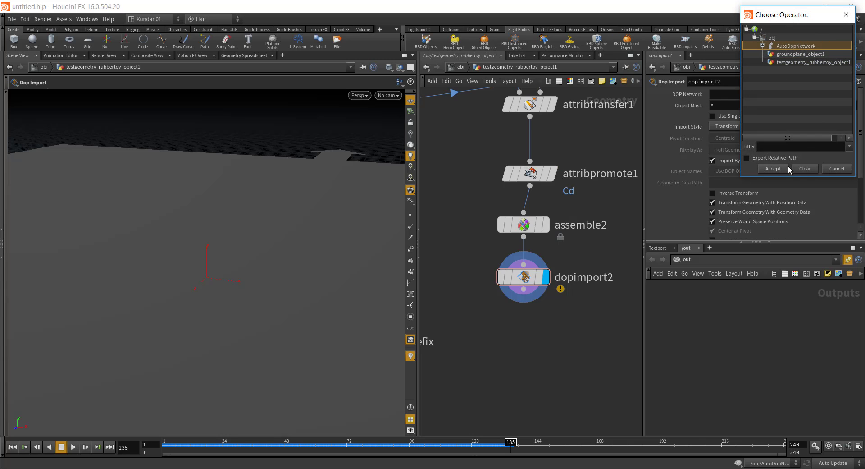
click(773, 169)
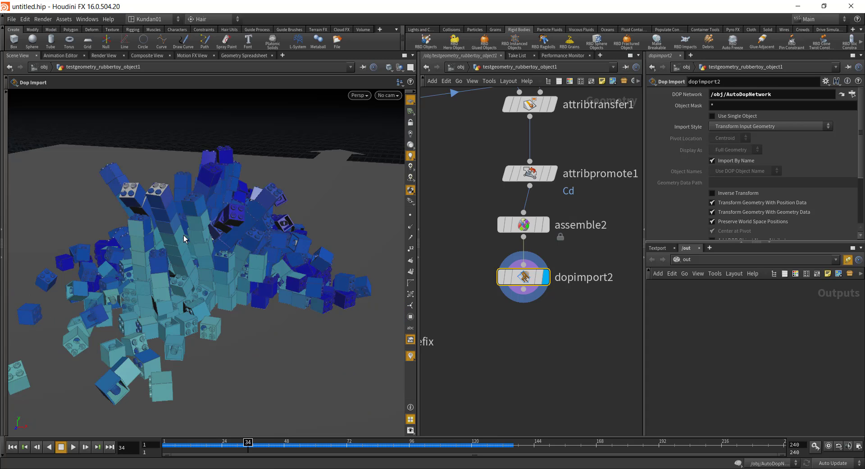
key(Escape)
drag(348, 255, 139, 309)
right_drag(285, 305, 356, 302)
middle_drag(193, 305, 383, 275)
right_drag(197, 305, 167, 308)
scroll(167, 308, down, 10)
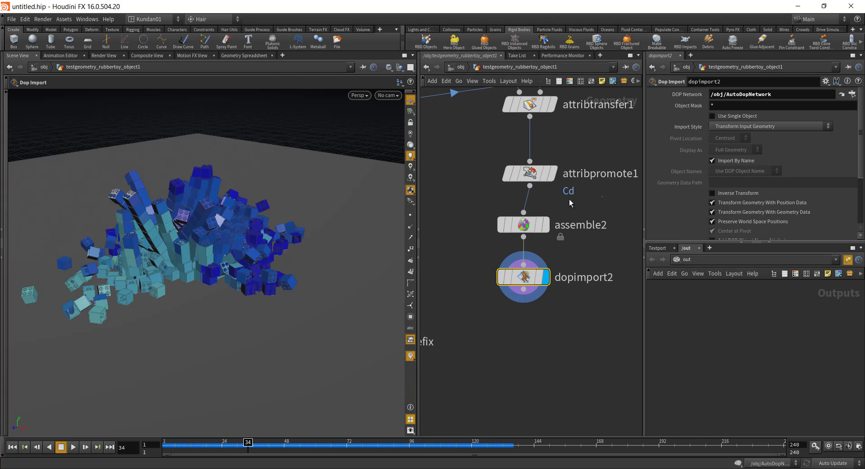
Set the Promotion Method of attribpromote1 to Average and reselect dopimport2.
middle_drag(596, 196, 616, 290)
click(560, 200)
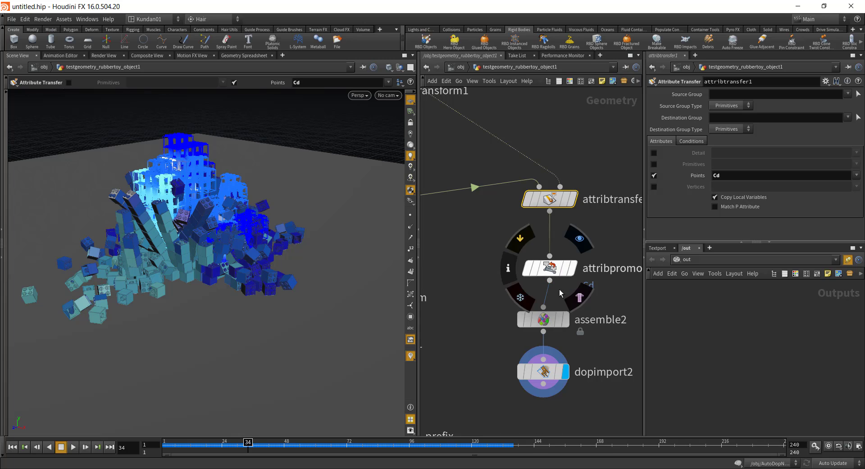
click(550, 269)
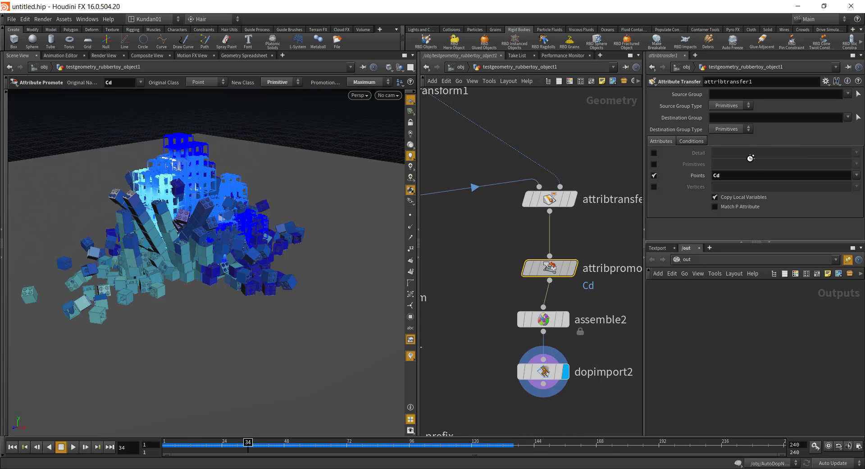
click(750, 128)
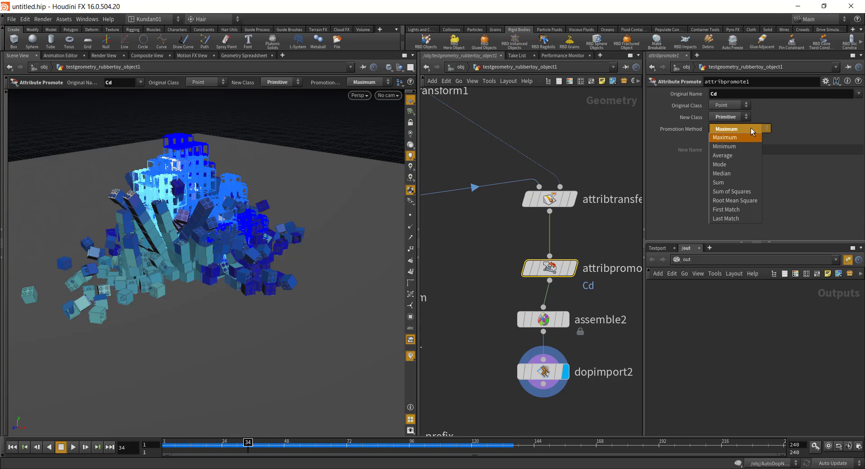
click(739, 155)
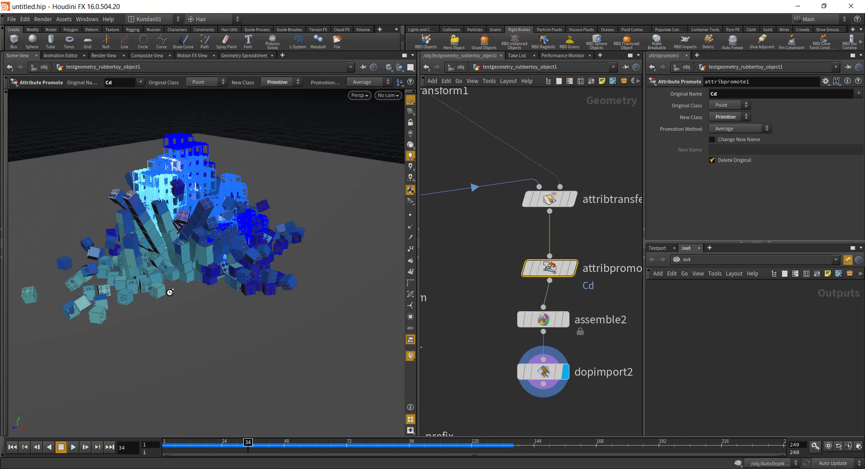
click(545, 371)
Space out testgeometry_rubbertoy1 and attribfrommap1 in the node chain, and align vdbfrompolygons1 directly above vdbvisualizetree1.
middle_drag(500, 309, 531, 334)
right_drag(531, 333, 466, 274)
scroll(466, 275, down, 3)
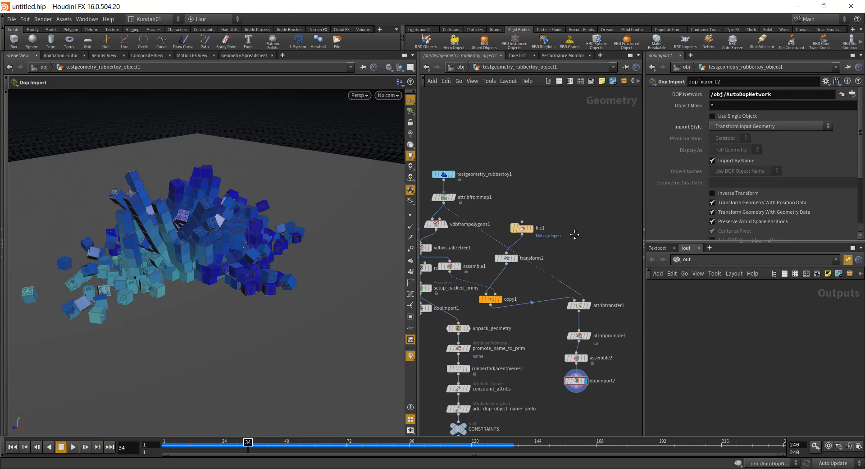
scroll(588, 262, up, 4)
middle_drag(546, 160, 582, 183)
drag(525, 203, 526, 177)
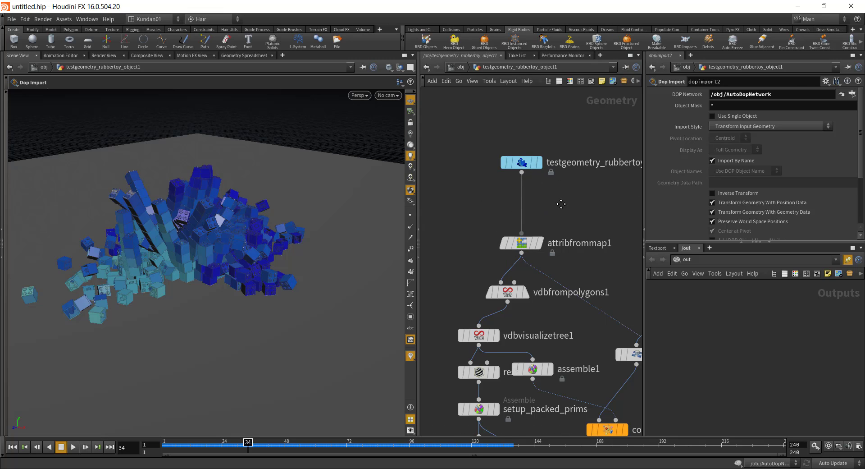
middle_drag(583, 207, 562, 172)
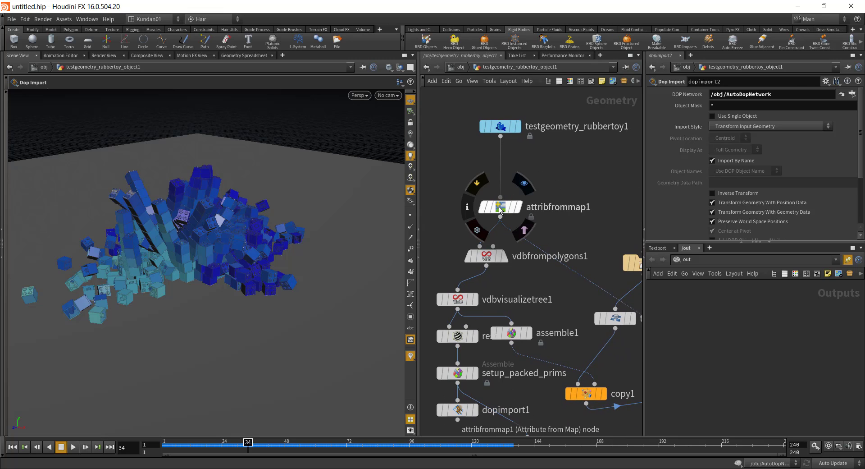
drag(501, 207, 488, 191)
middle_drag(508, 257, 520, 188)
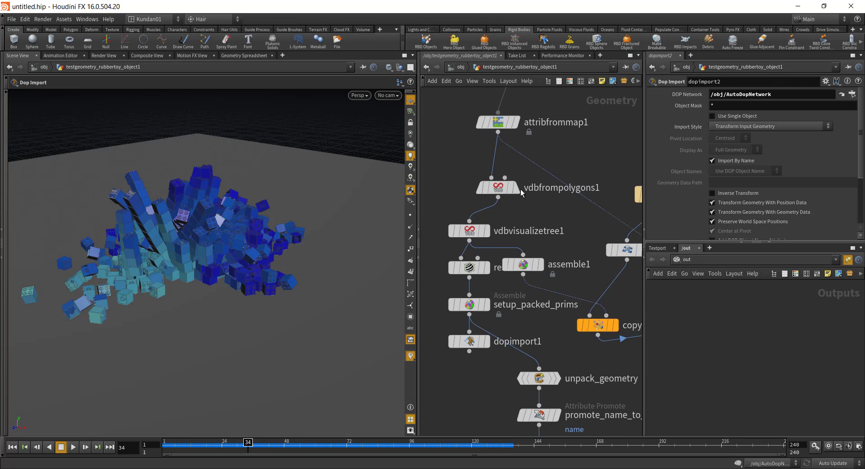
drag(496, 194, 467, 188)
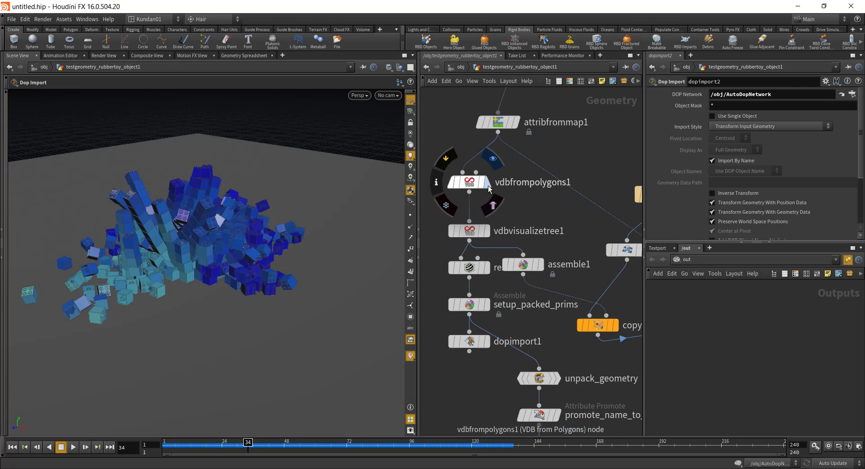
Review the voxel stages by displaying vdbfrompolygons1, vdbvisualizetree1 and assemble1 in turn.
click(487, 183)
middle_drag(509, 206, 515, 175)
right_drag(519, 188, 586, 198)
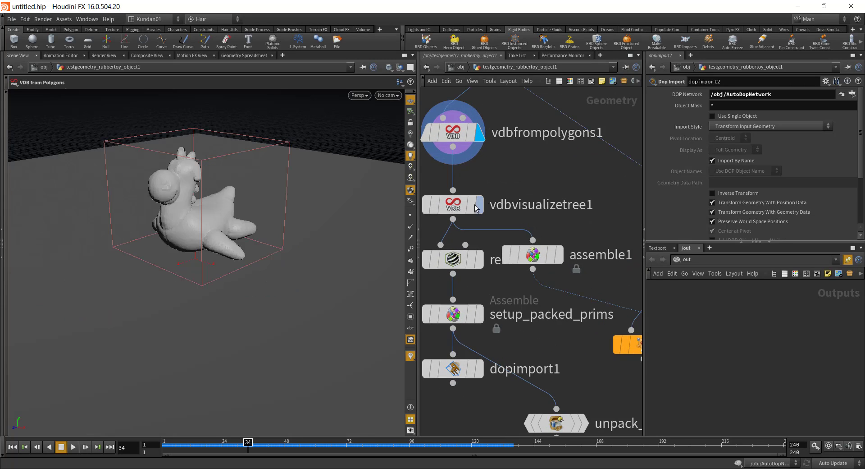
click(454, 209)
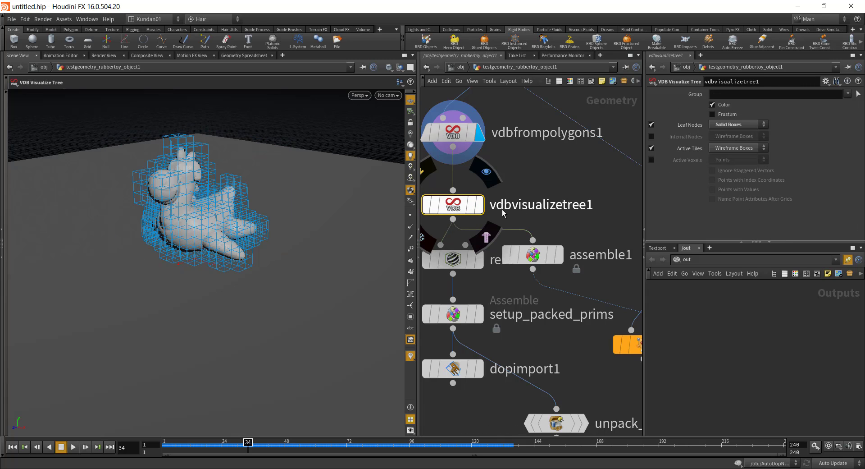
alt+drag(235, 254, 252, 254)
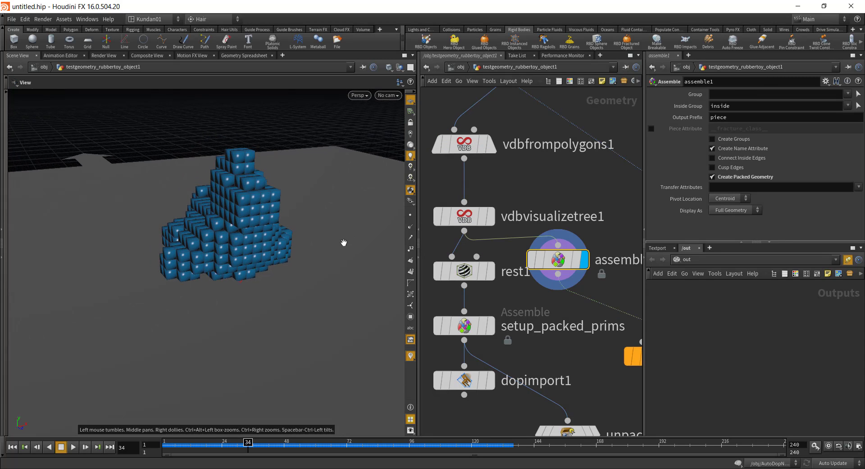
alt+right_drag(307, 264, 289, 266)
middle_drag(516, 198, 513, 183)
click(482, 205)
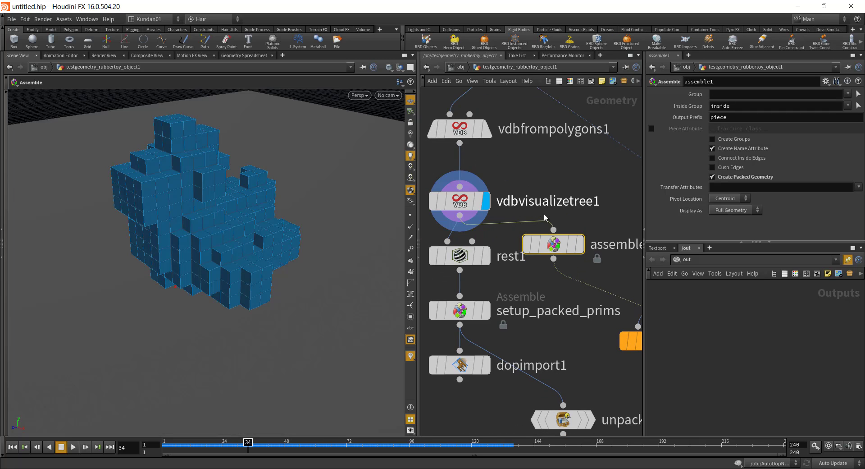
click(579, 243)
Examine the uniform scale expression of transform1 and display copy1 to review the copied Lego bricks.
middle_drag(499, 207, 347, 202)
middle_drag(562, 194, 590, 147)
click(530, 169)
click(548, 180)
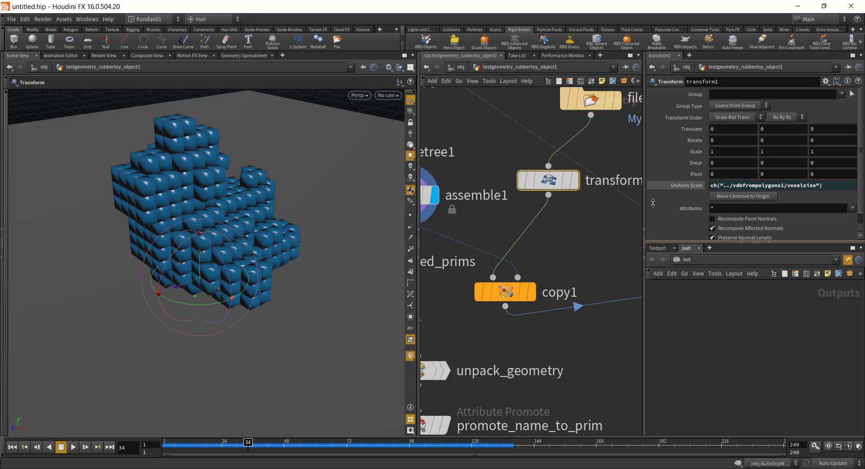
middle_drag(580, 253, 570, 217)
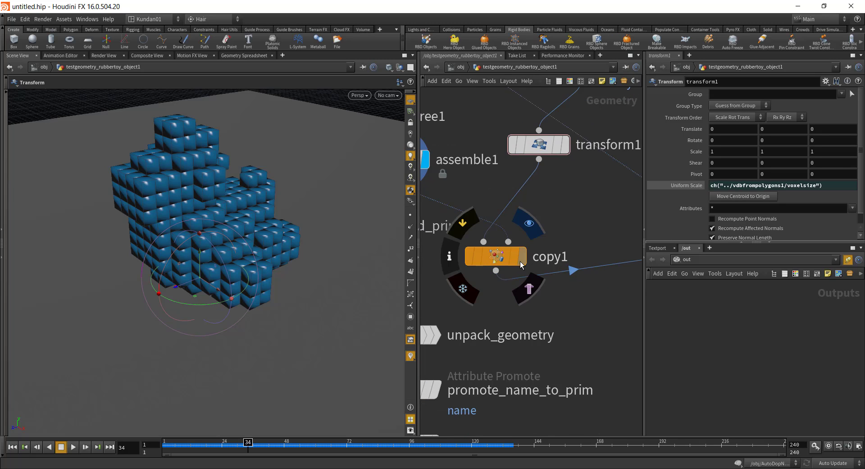
click(493, 259)
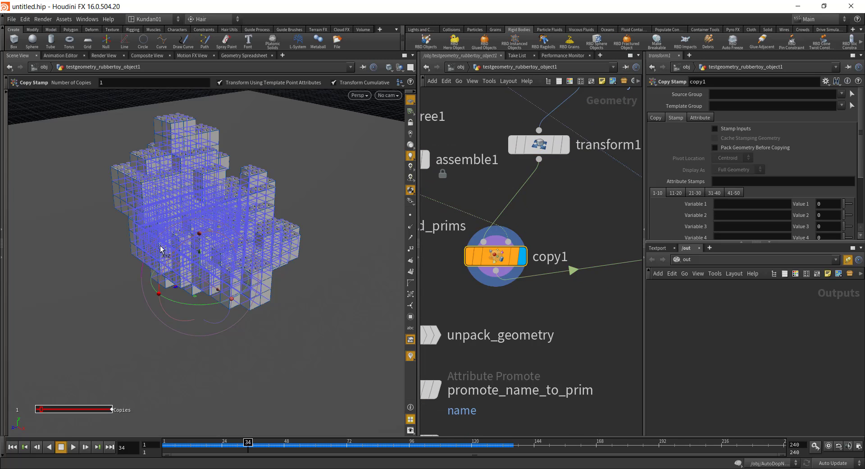
middle_drag(518, 281, 446, 238)
middle_drag(597, 258, 532, 246)
scroll(518, 246, down, 5)
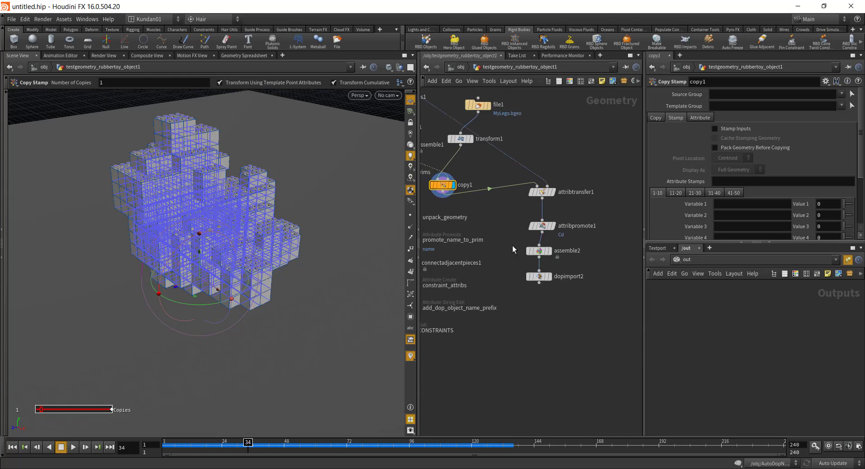